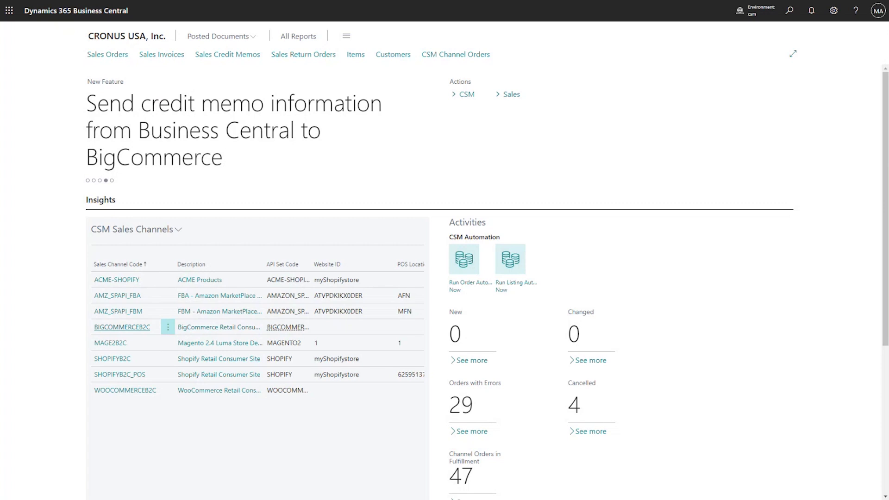
- Open BigCommerce channel order 648 from the CSM Channel Orders list
left_click(476, 55)
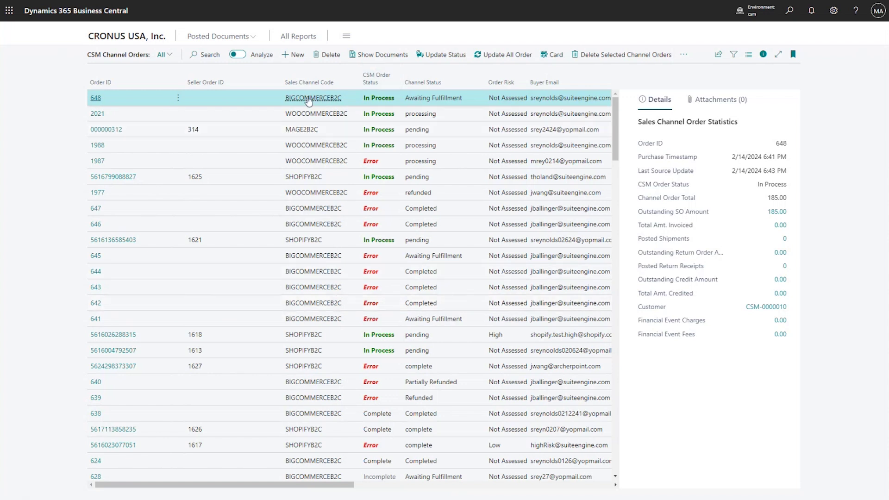
left_click(96, 97)
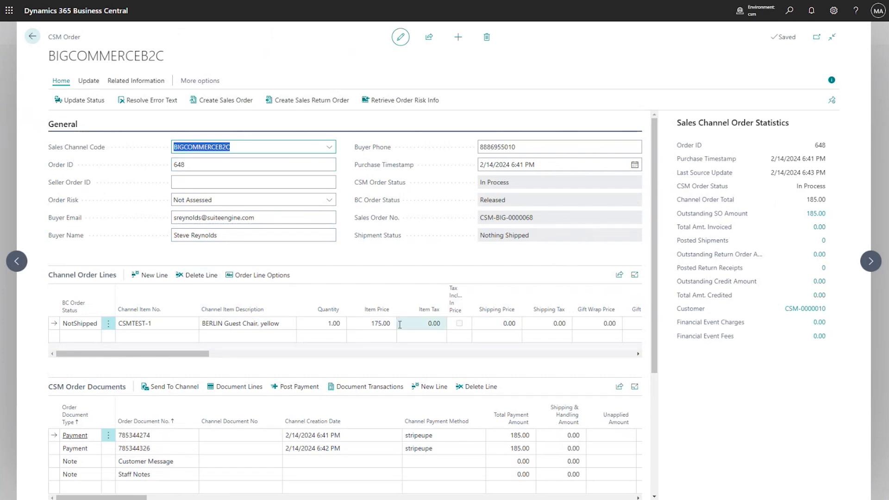
scroll(620, 324, "down", 4)
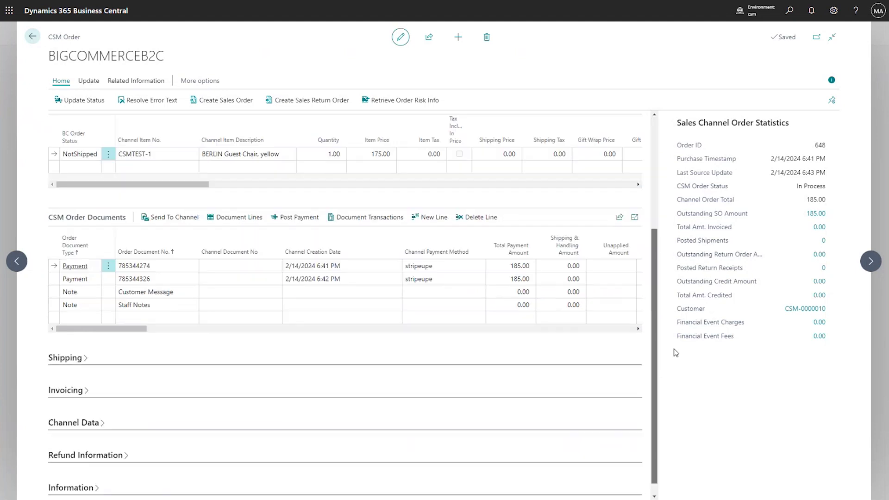
- Expand the order's Shipping details to review them, then collapse them again
left_click(82, 346)
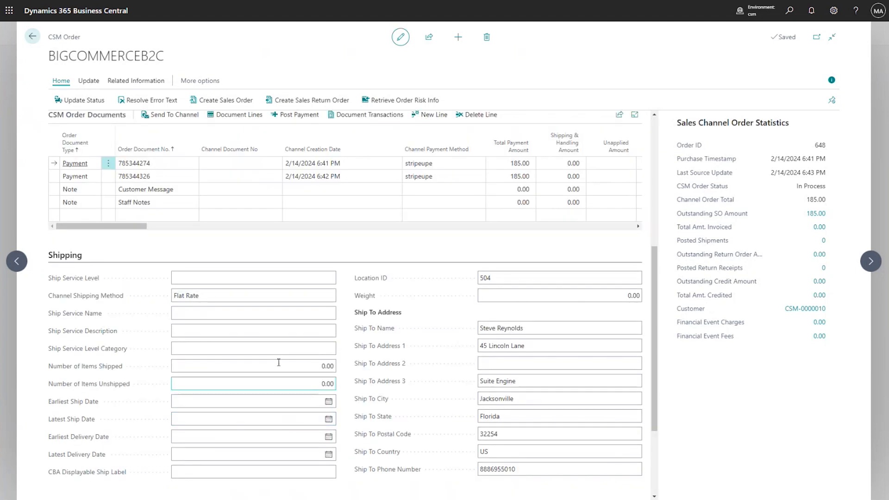
left_click(203, 297)
left_click(72, 258)
scroll(377, 371, "up", 4)
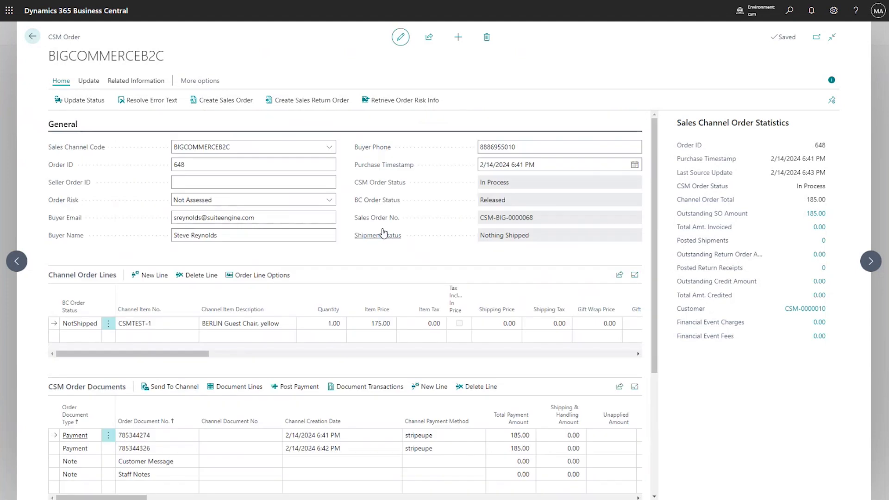
mouse_move(383, 232)
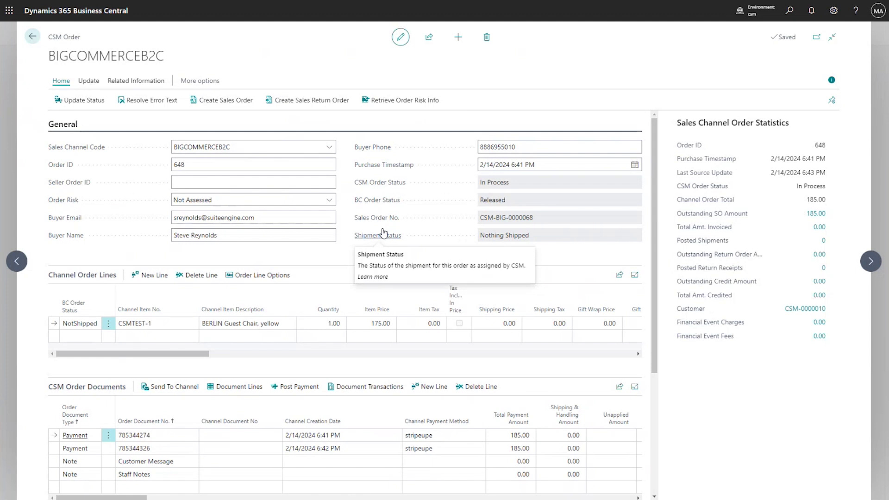
- Open linked sales order CSM-BIG-0000068 and scroll through its lines
left_click(818, 214)
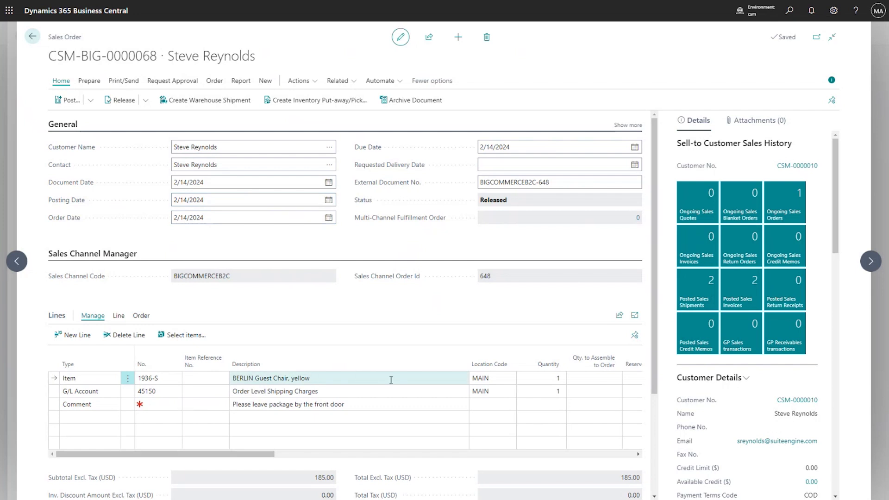
scroll(566, 397, "down", 2)
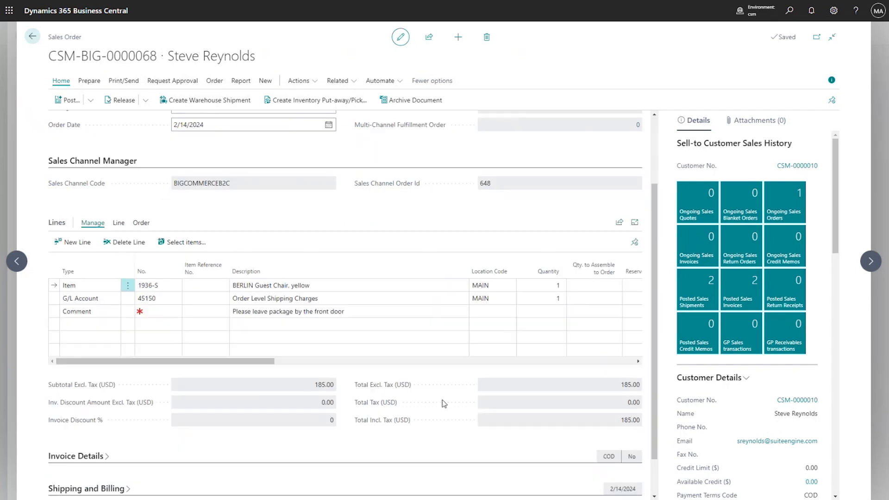
scroll(436, 452, "up", 2)
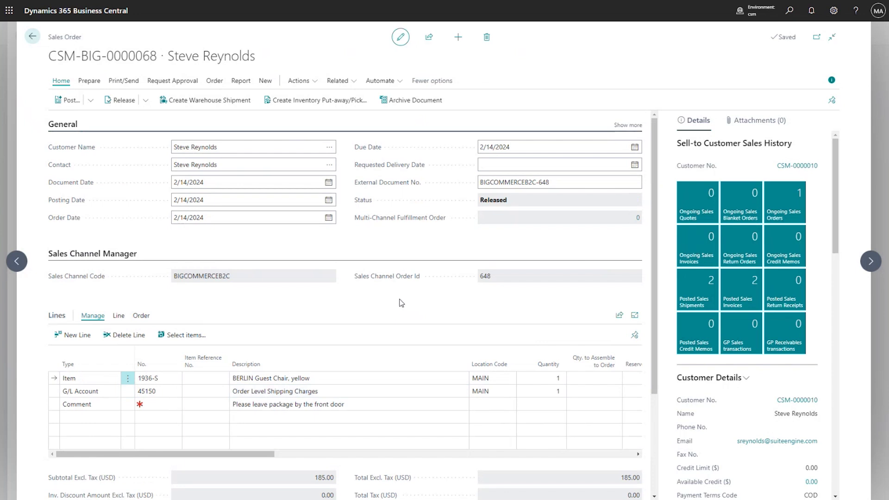
left_click(32, 37)
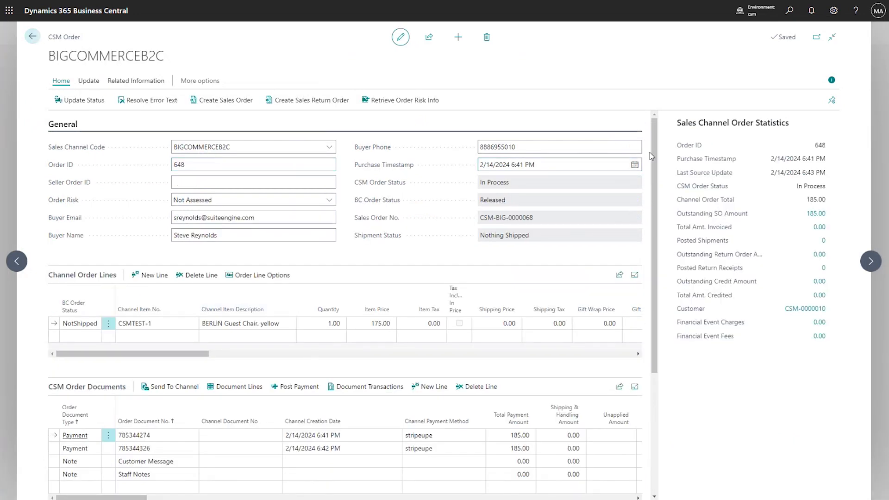
left_click_drag(655, 148, 657, 205)
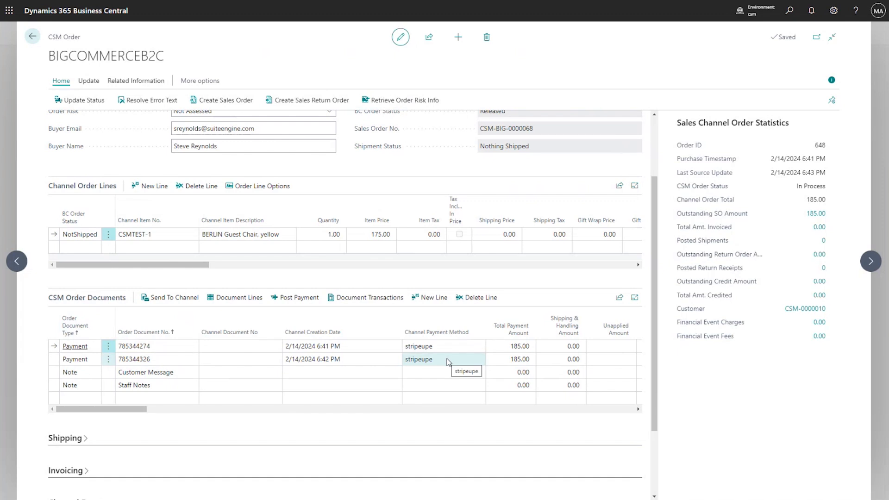
left_click_drag(145, 409, 218, 410)
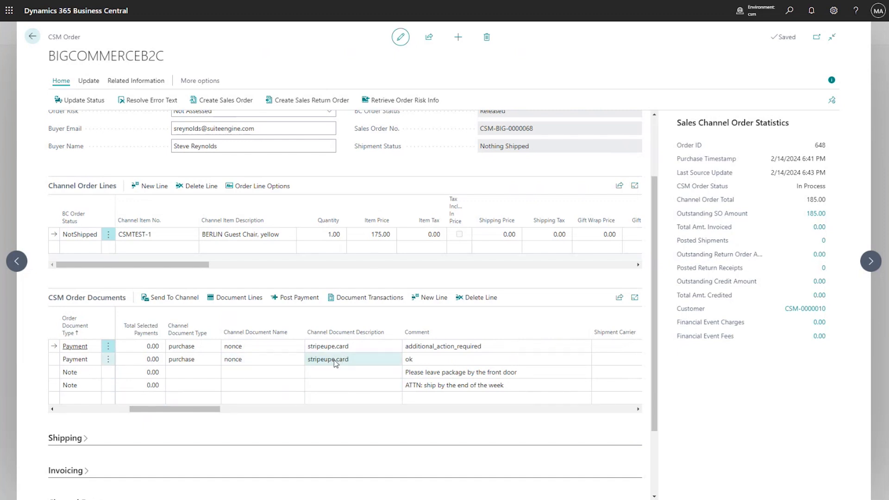
left_click_drag(207, 409, 328, 401)
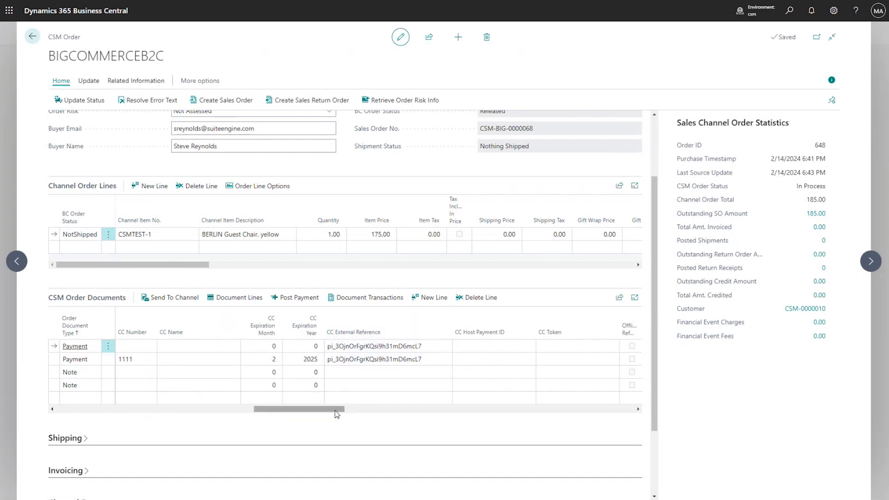
left_click_drag(338, 409, 272, 410)
left_click_drag(185, 423, 98, 412)
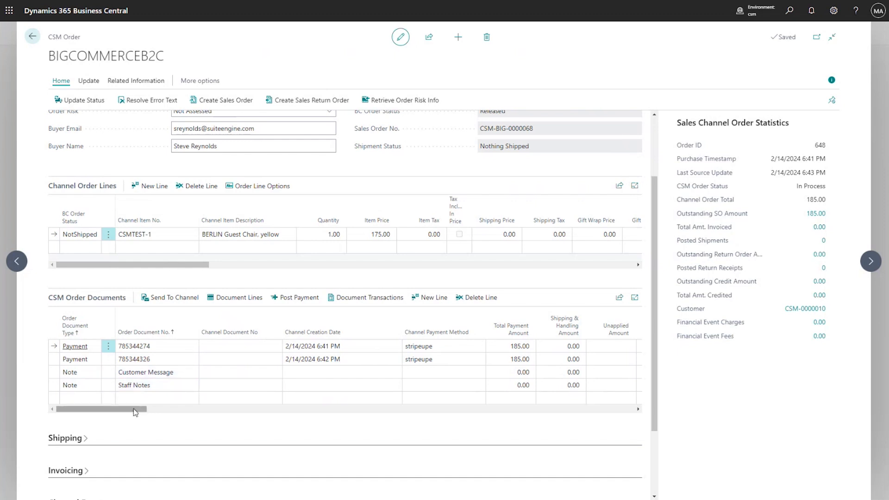
- Scroll the CSM Order Documents grid to read order 648's customer and staff note comments
left_click_drag(140, 409, 220, 407)
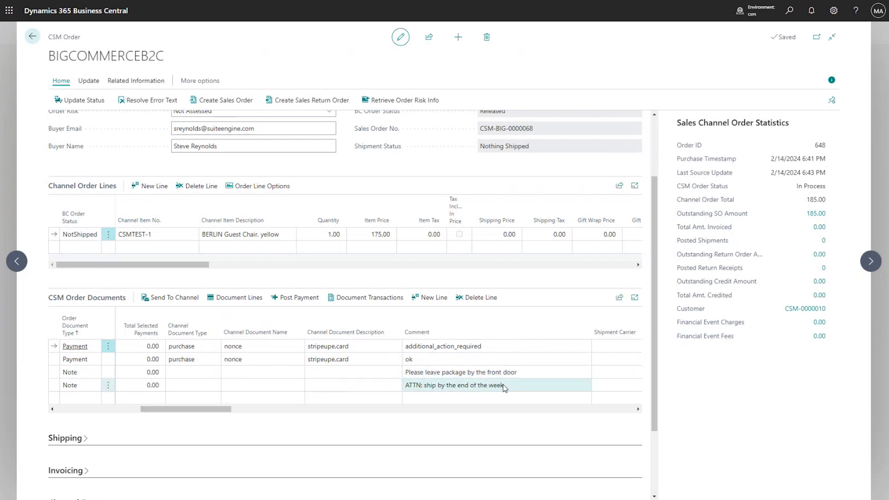
left_click_drag(227, 409, 142, 409)
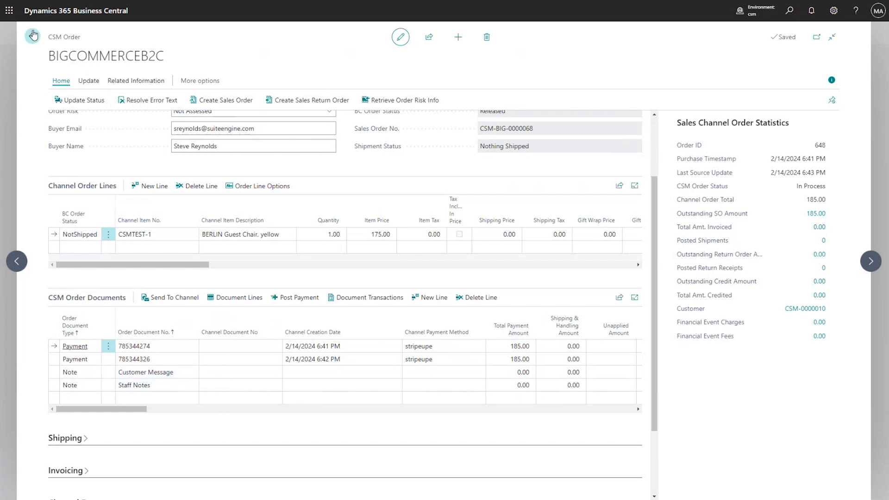
- Open WooCommerce channel order 2021 from the channel orders list
key("Escape")
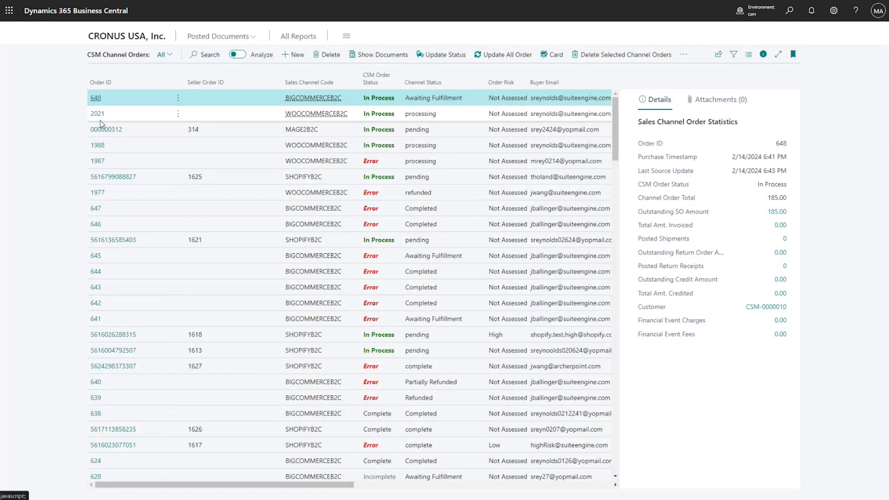
left_click(100, 116)
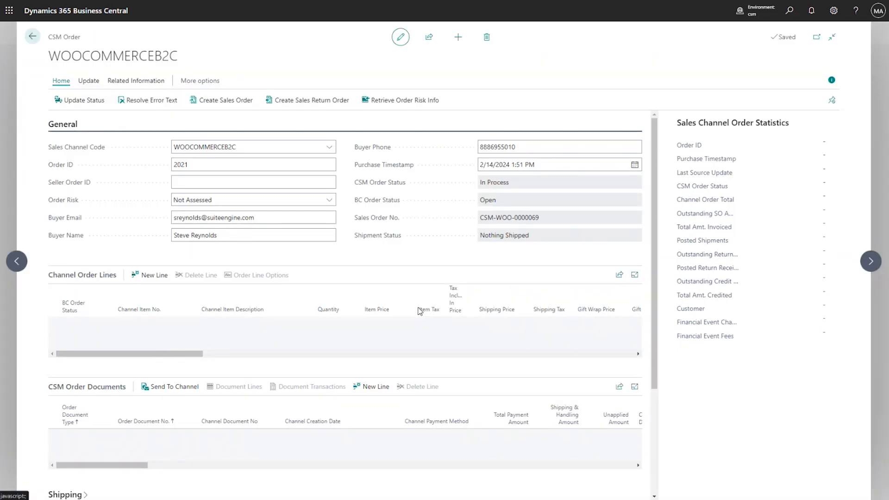
scroll(643, 204, "down", 1)
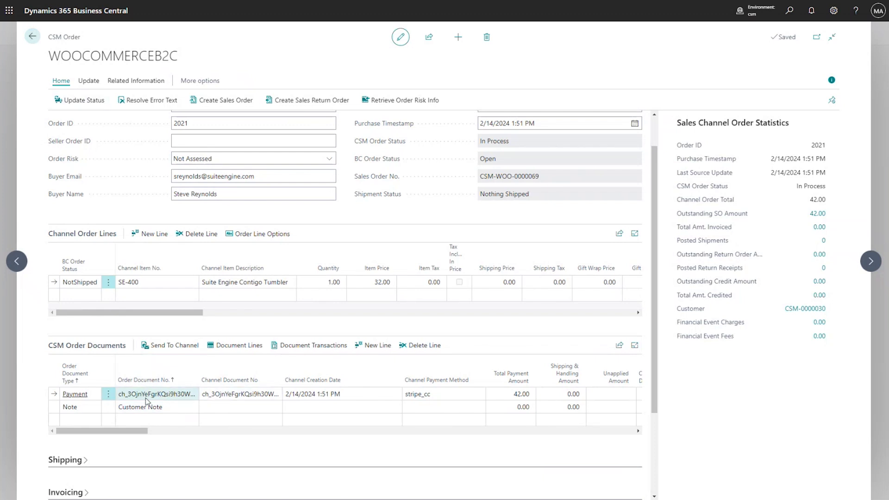
- Check the documents grid's Comment column, then open linked sales order CSM-WOO-0000069
left_click_drag(125, 440, 219, 442)
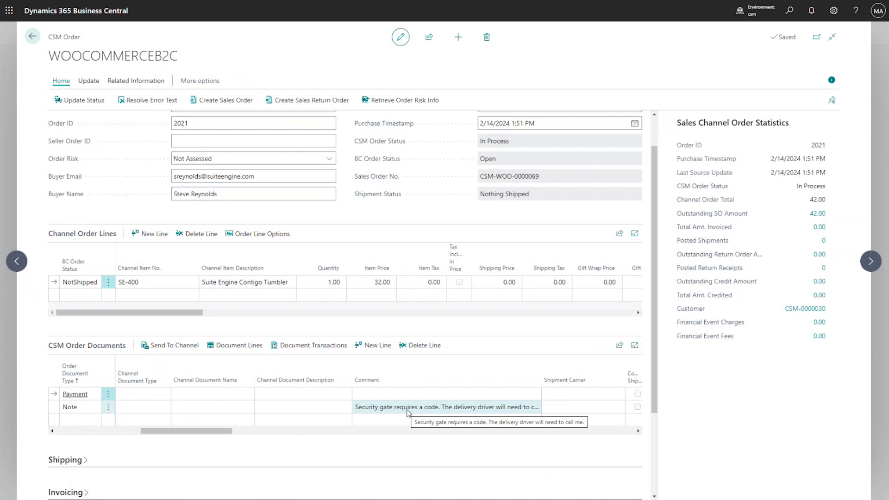
scroll(407, 412, "left", 5)
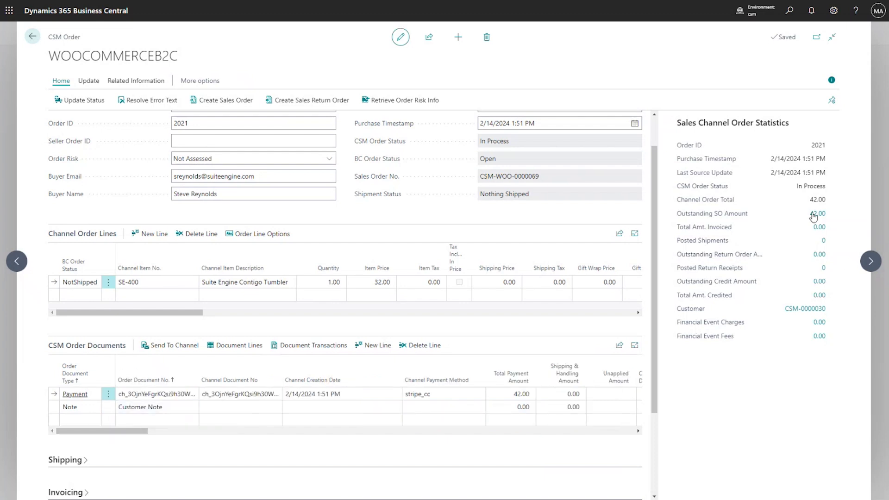
left_click(490, 402)
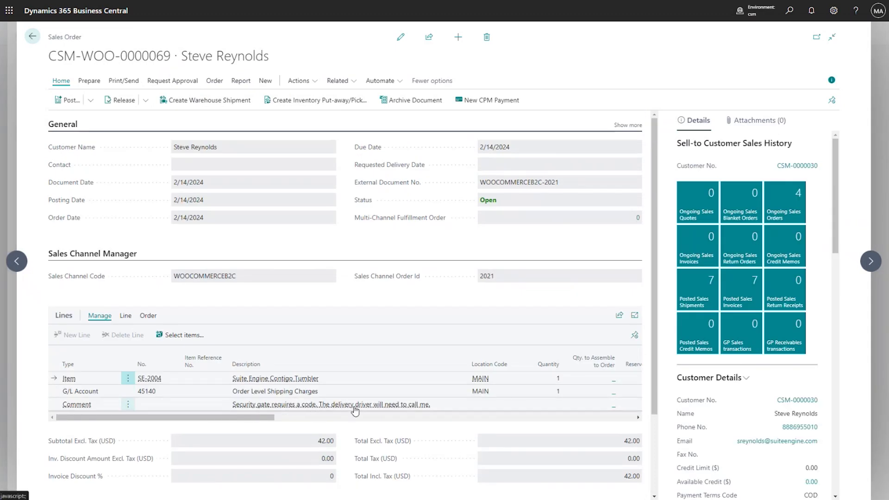
- Return to order 2021, step back to order 648, then go back to the Role Center
left_click(32, 37)
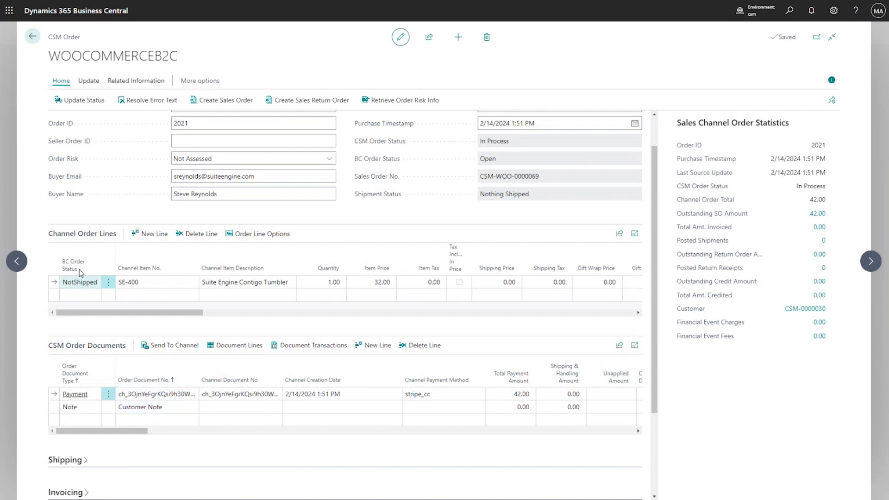
left_click(23, 261)
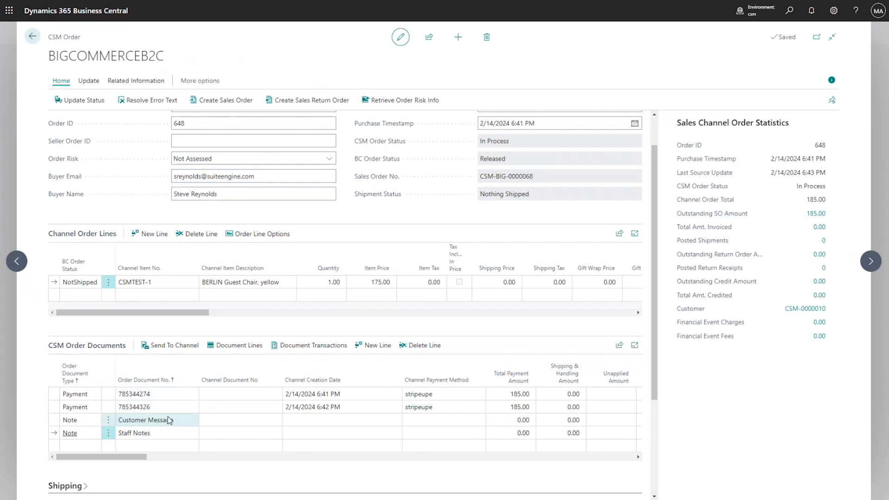
left_click(33, 38)
- Open the BIGCOMMERCEB2C sales channel card full width and show its Related > Setup options
left_click(129, 36)
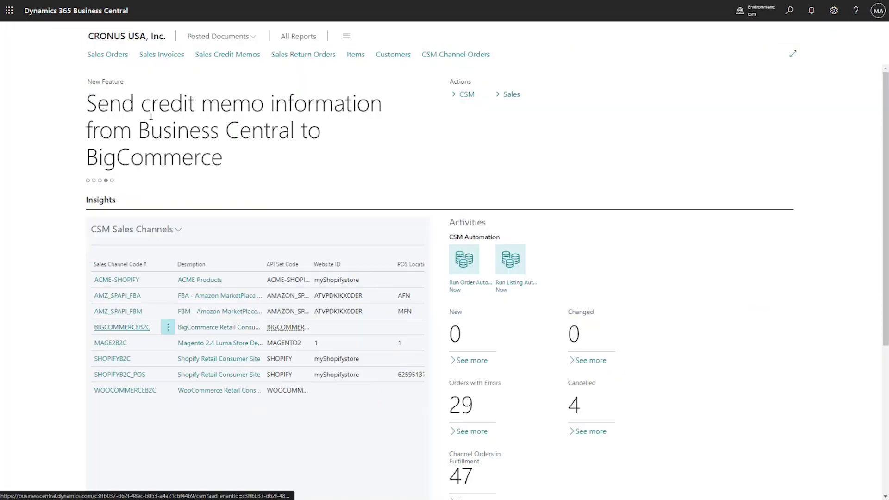
left_click(112, 330)
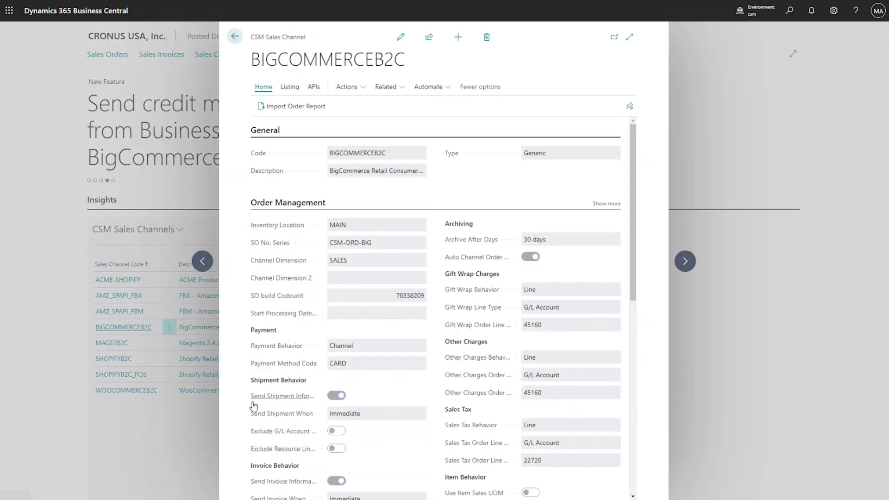
mouse_move(254, 406)
left_click(629, 37)
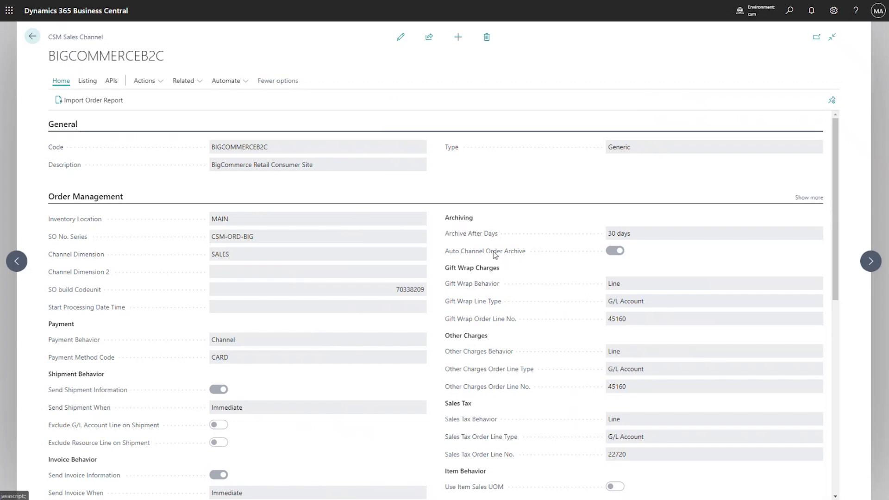
left_click(190, 83)
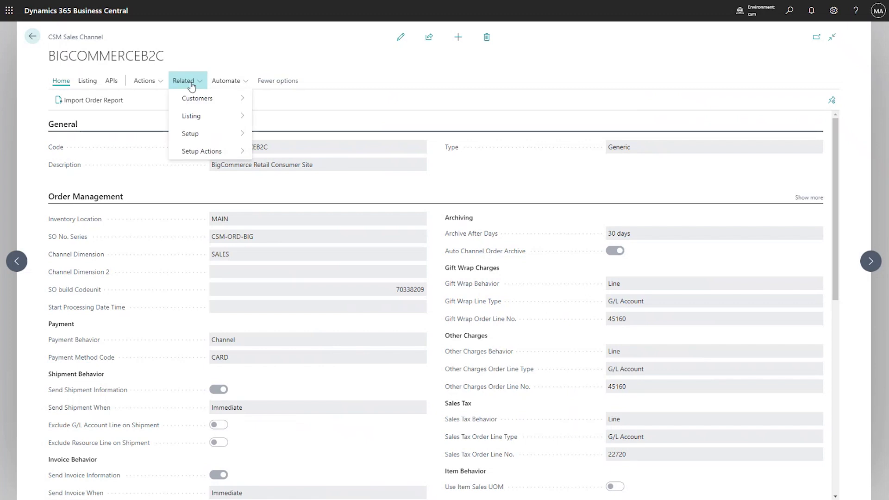
mouse_move(222, 134)
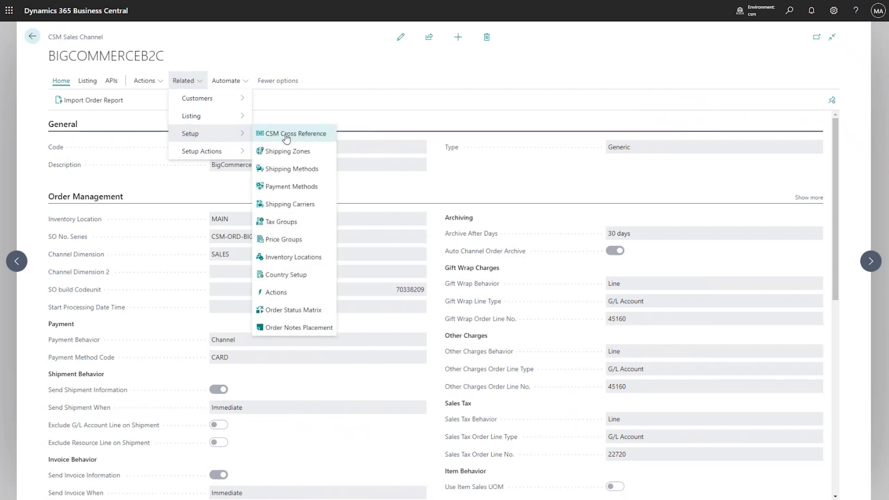
left_click(292, 329)
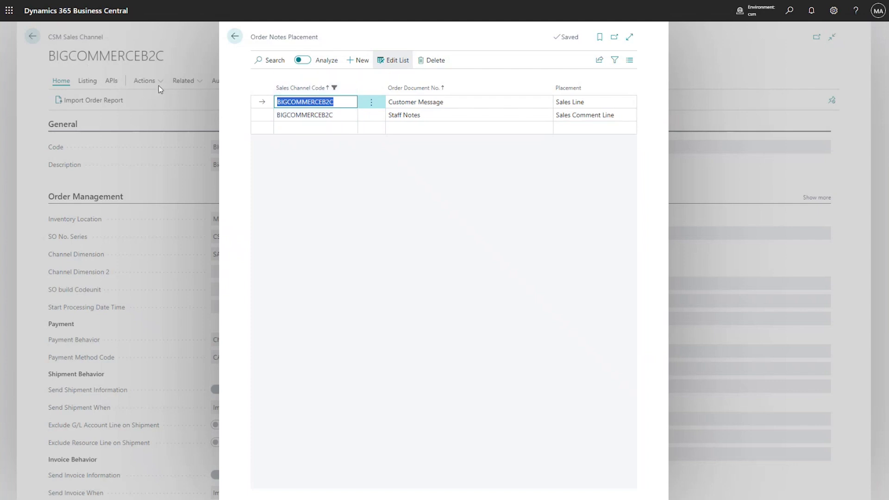
left_click(321, 127)
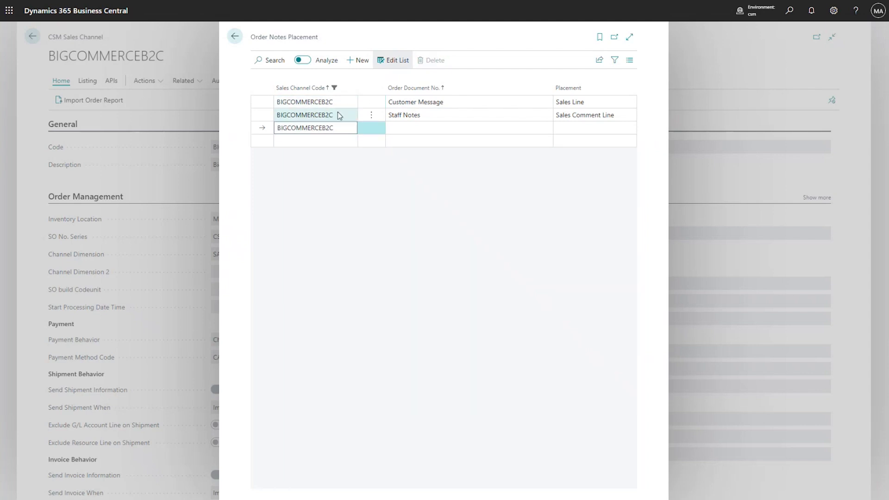
left_click(339, 115)
left_click(444, 113)
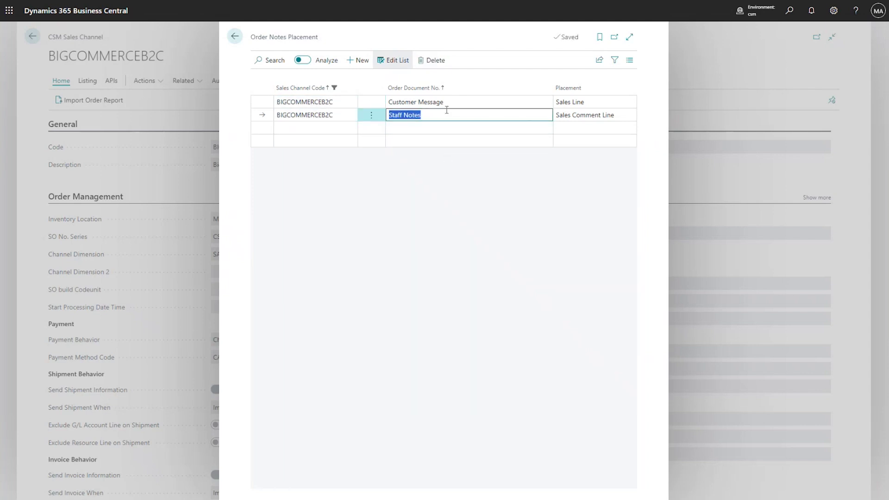
left_click(460, 113)
left_click(467, 107)
left_click(462, 113)
left_click(454, 114)
type("qwertyujh")
left_click(456, 102)
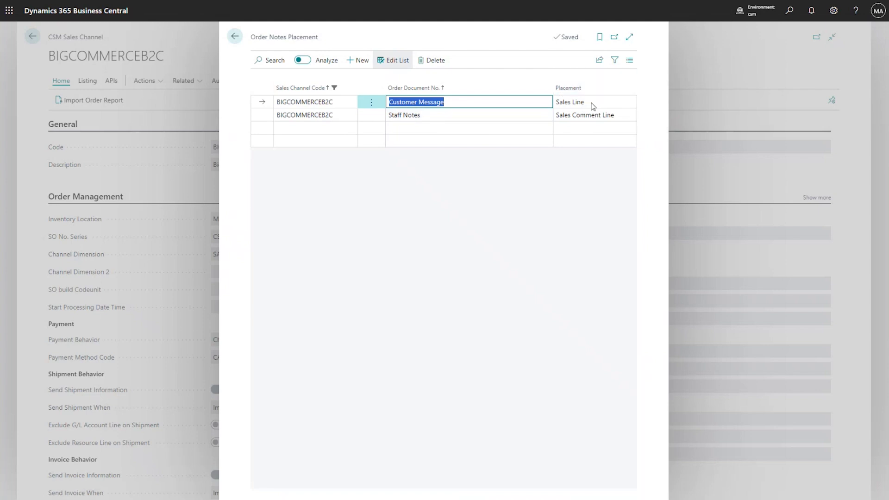
left_click(608, 114)
left_click(633, 115)
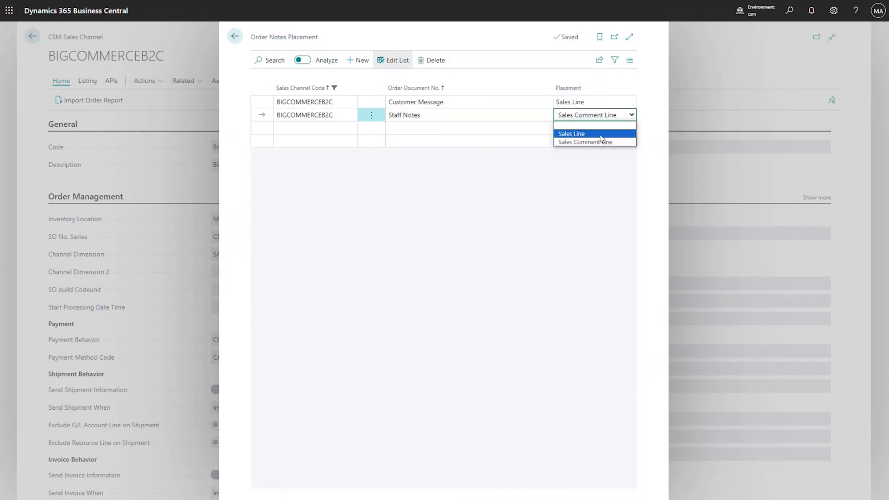
left_click(640, 113)
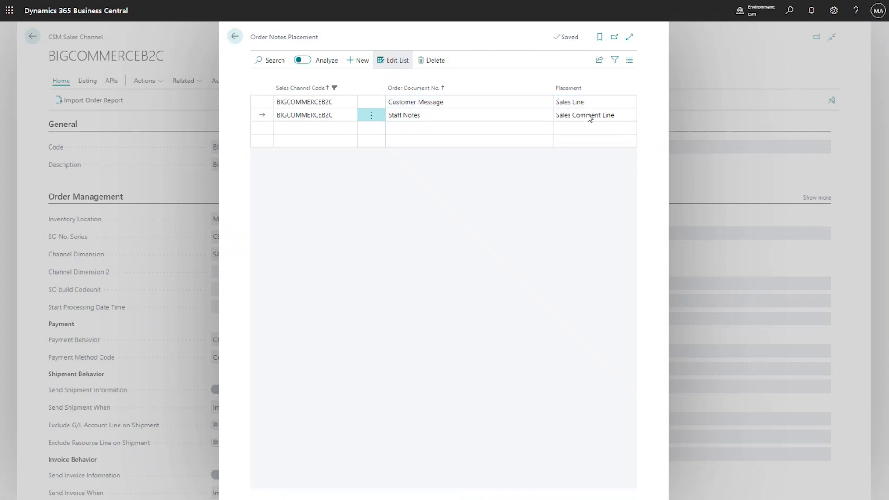
- Close the notes placement settings and open sales order CSM-BIG-0000068 from home
left_click(234, 36)
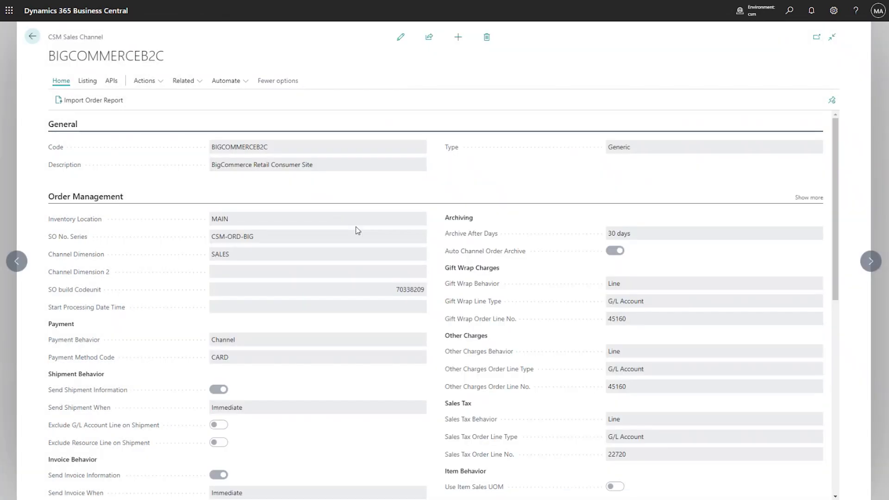
left_click(32, 36)
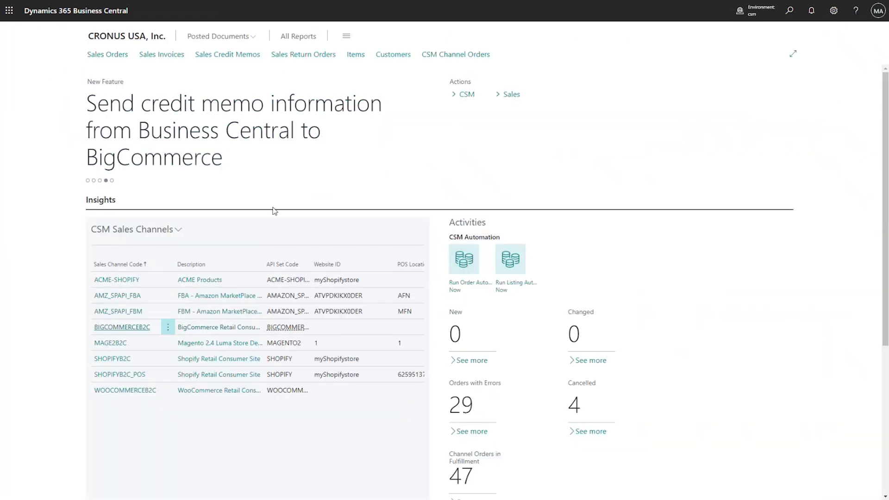
left_click(114, 278)
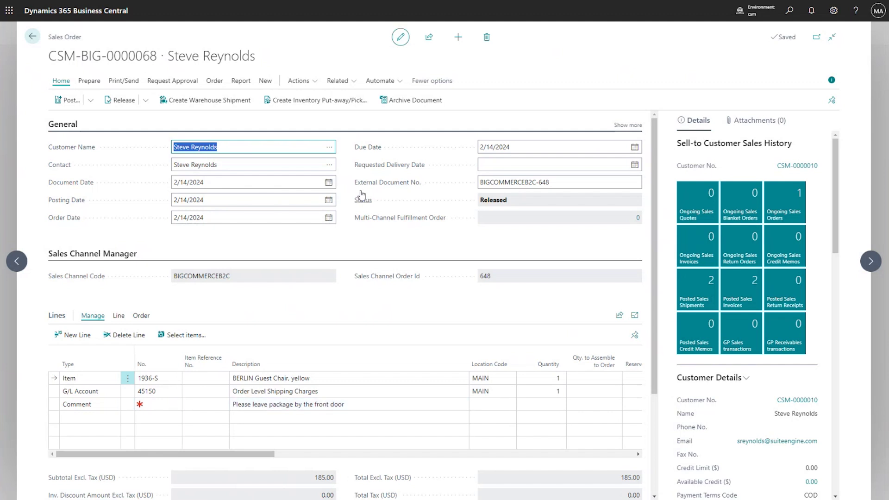
- Show the order's comment sheet with the note 'ATTN: ship by the end of the week'
left_click(343, 82)
mouse_move(335, 97)
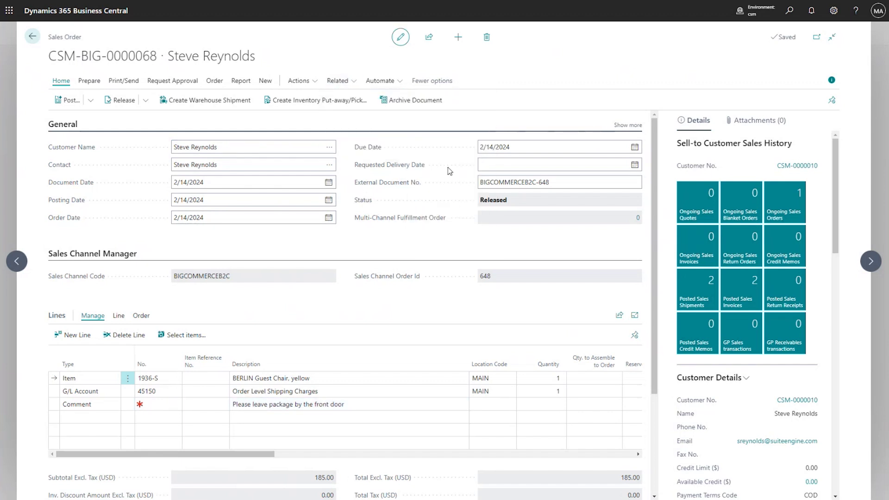
left_click(447, 169)
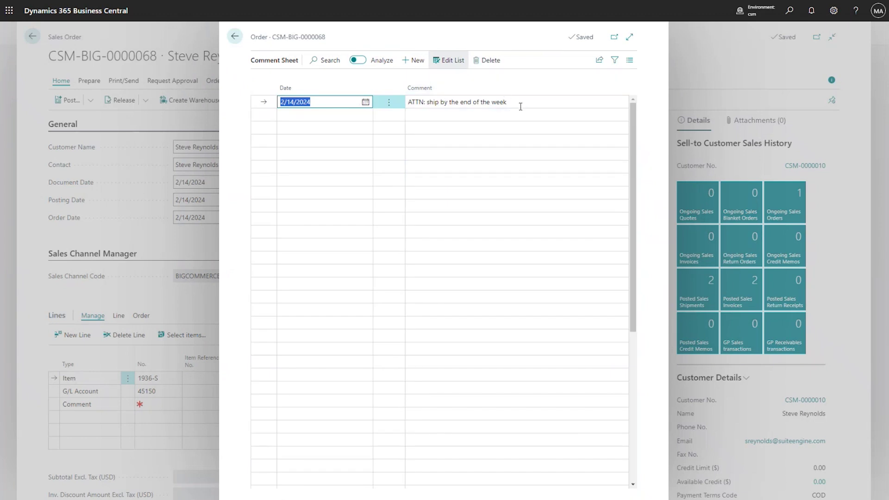
- Close the comment sheet and sales order and get back to the home page
left_click(235, 36)
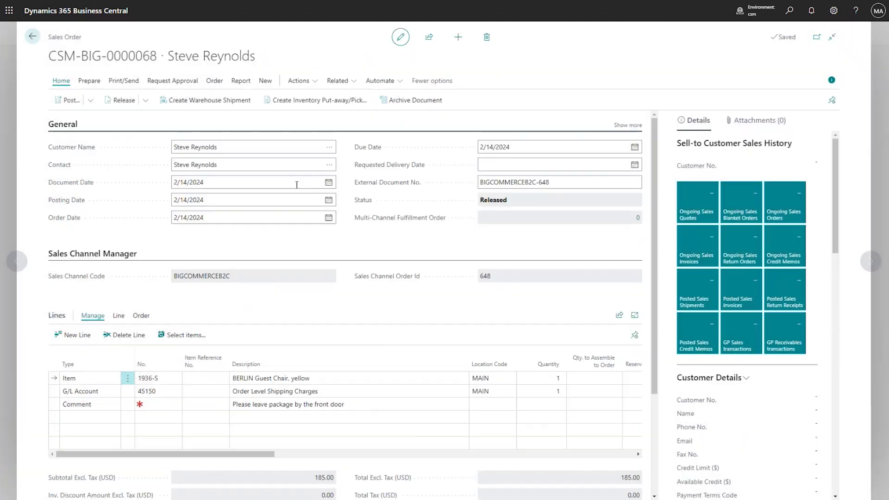
left_click(33, 37)
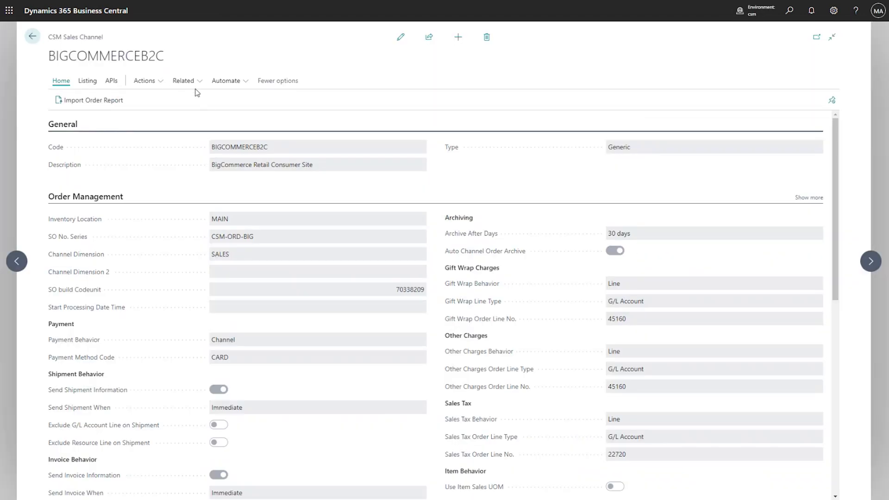
left_click(185, 82)
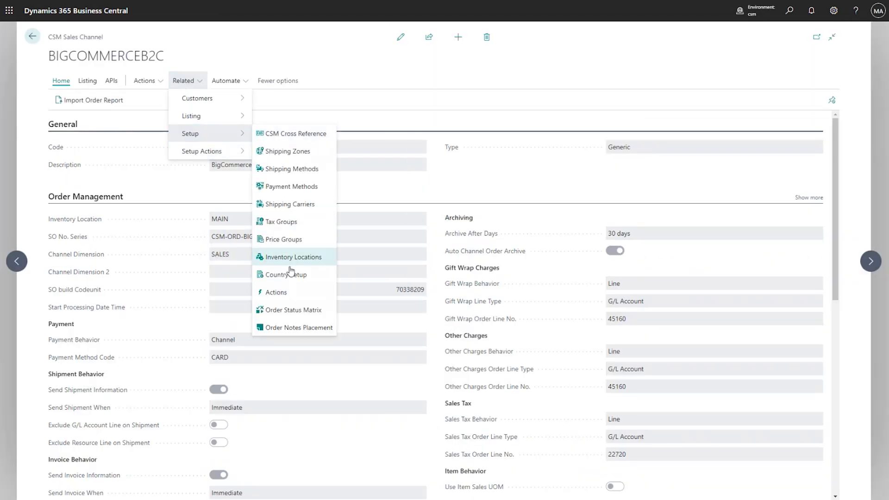
left_click(32, 36)
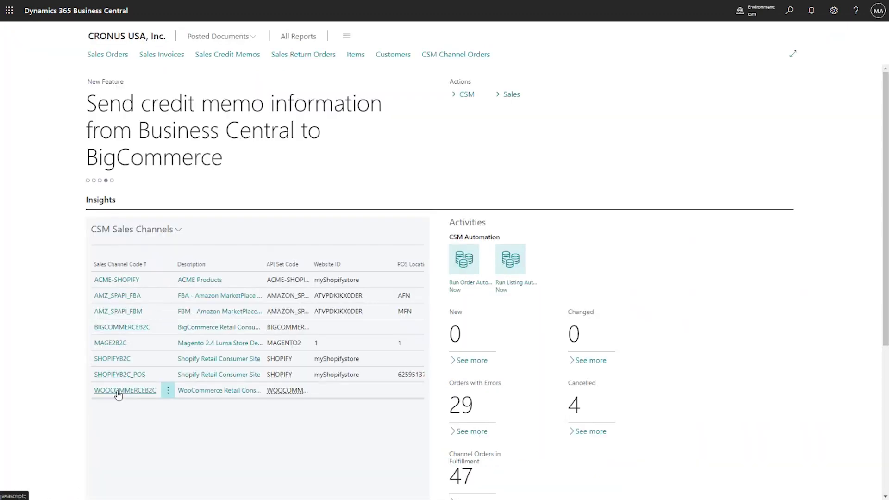
- Check WOOCOMMERCEB2C's Order Notes Placement, where Customer Note maps to Sales Line
left_click(183, 81)
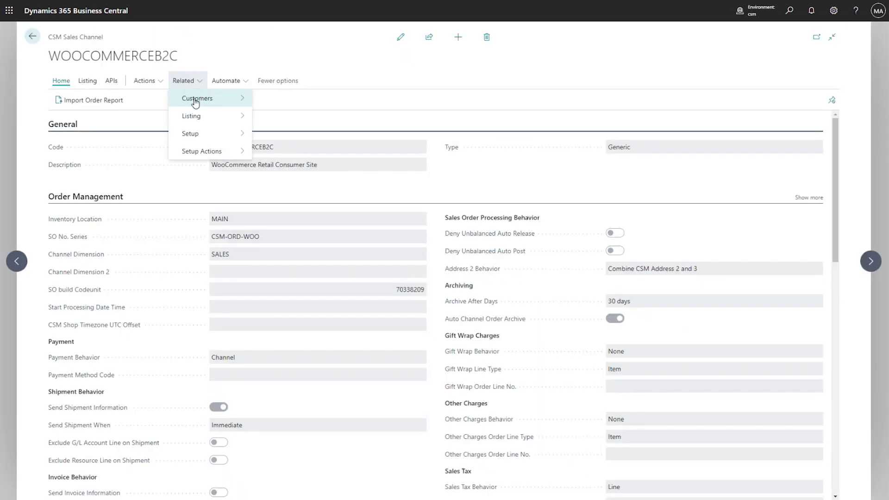
mouse_move(205, 134)
left_click(288, 309)
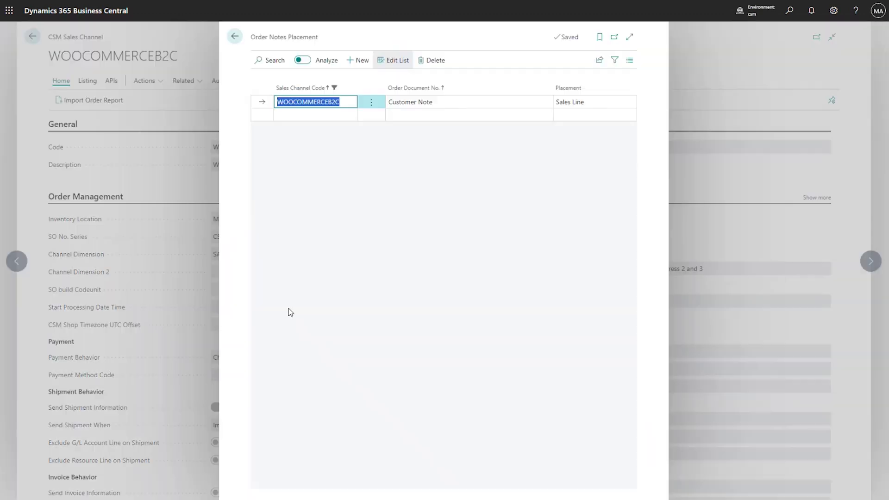
left_click(462, 102)
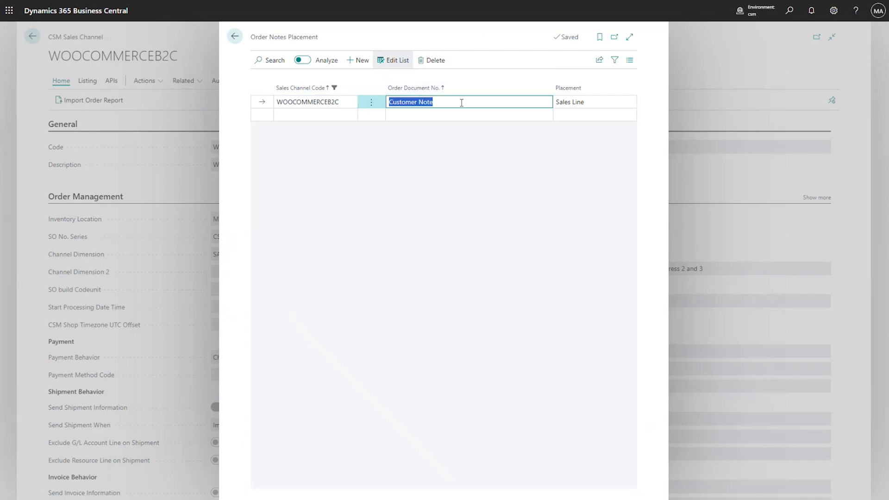
left_click(236, 37)
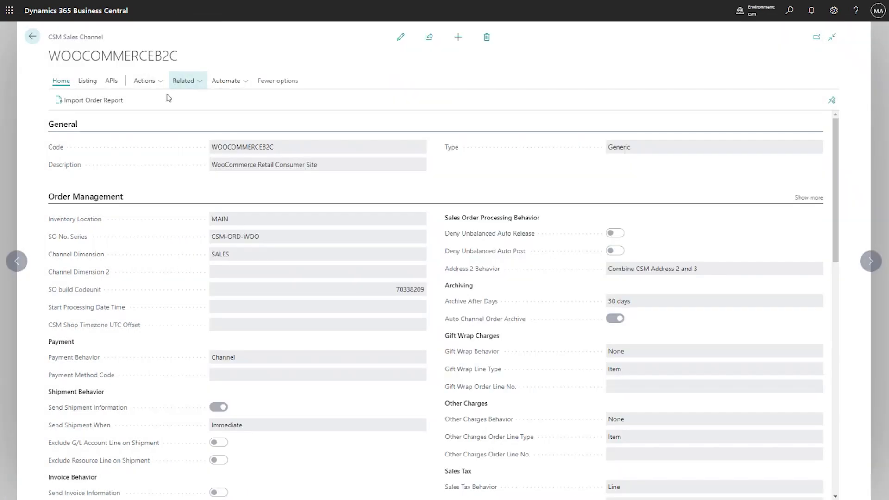
- Open the BIGCOMMERCEB2C channel's Order Notes Placement settings
left_click(32, 36)
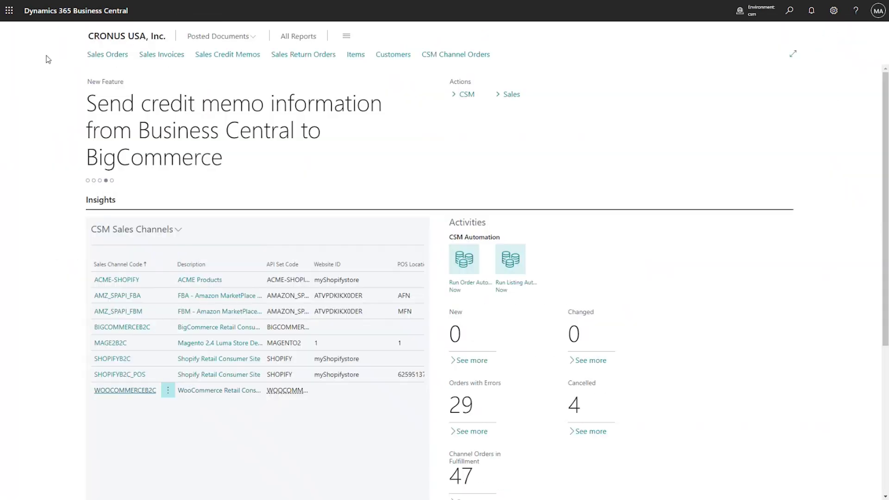
left_click(129, 333)
left_click(184, 81)
mouse_move(238, 131)
left_click(316, 330)
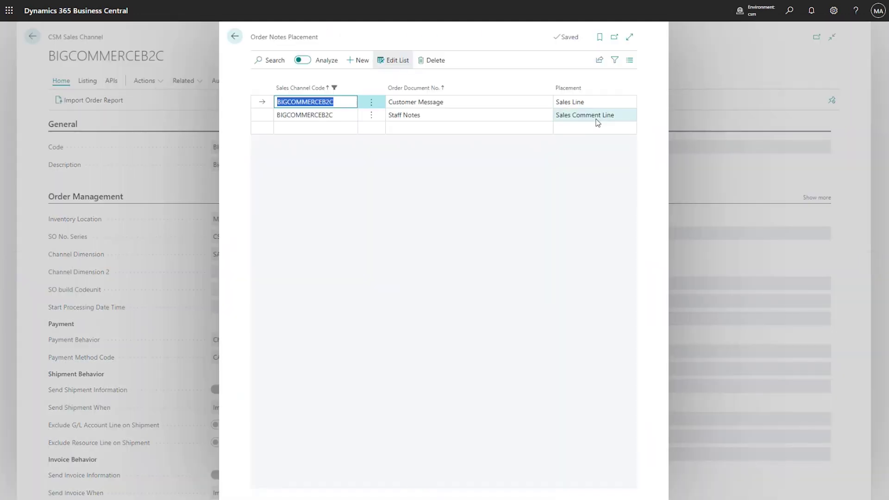
- Clear the Staff Notes placement so it is left blank
left_click(597, 116)
left_click(626, 117)
left_click(622, 124)
left_click(591, 106)
left_click(591, 113)
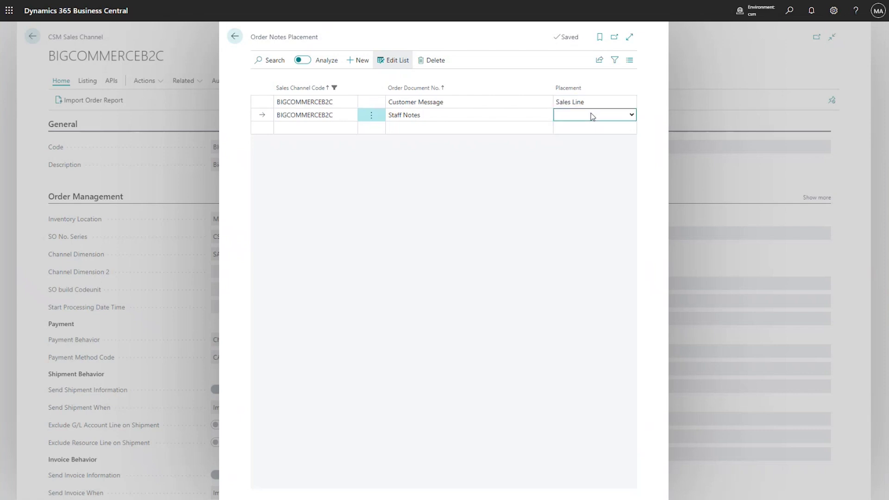
left_click(372, 117)
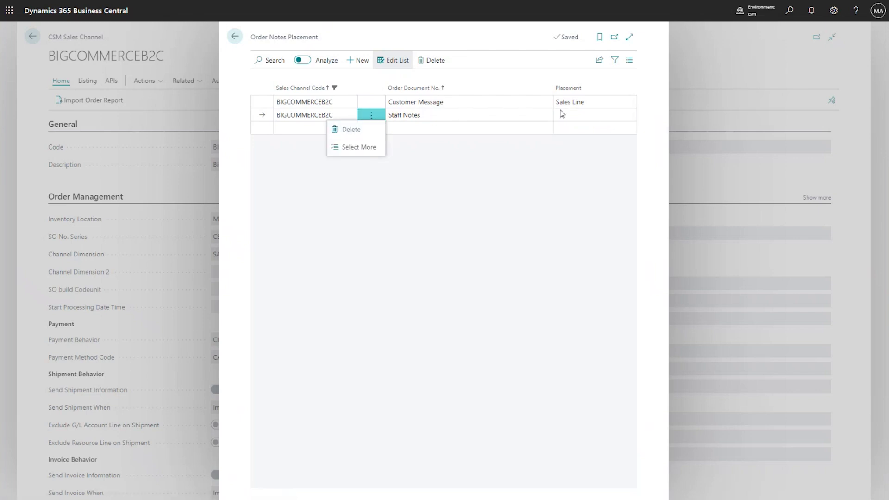
key("Escape")
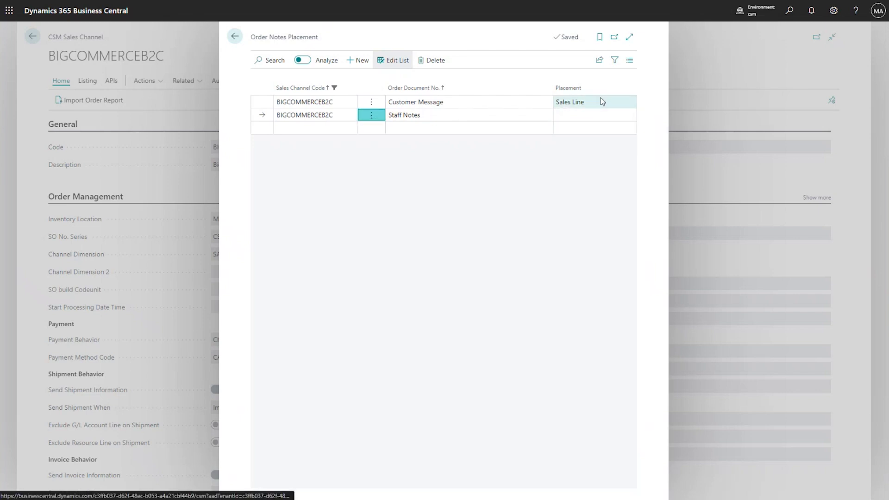
- Set Customer Message placement to Sales Comment Line and save the settings
left_click(604, 102)
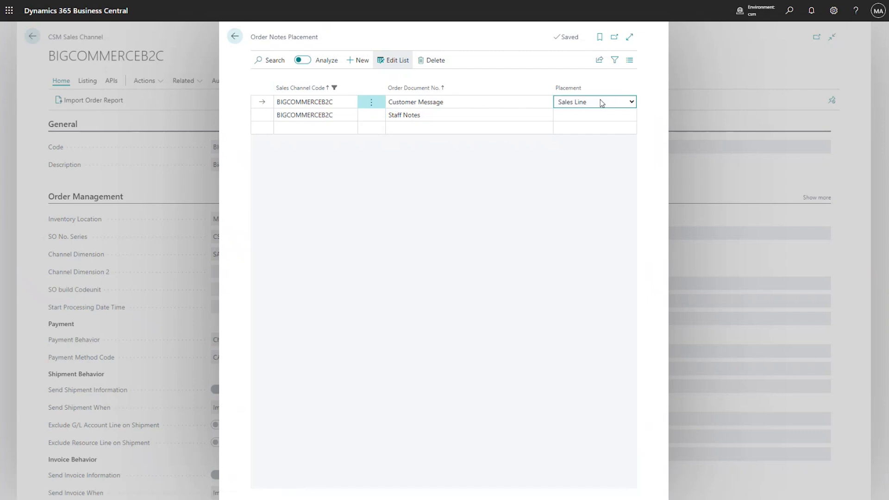
left_click(632, 102)
left_click(599, 129)
left_click(579, 117)
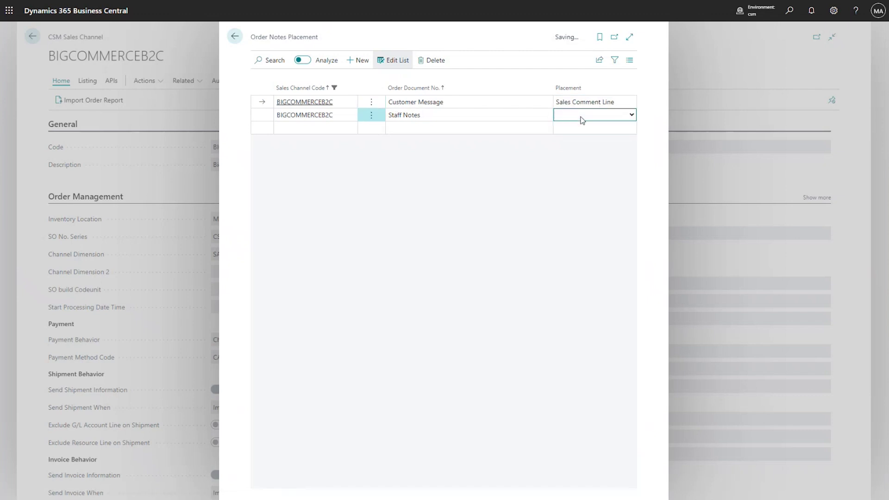
left_click(235, 37)
- Open BigCommerce channel order 648 from the CSM Channel Orders list
left_click(32, 36)
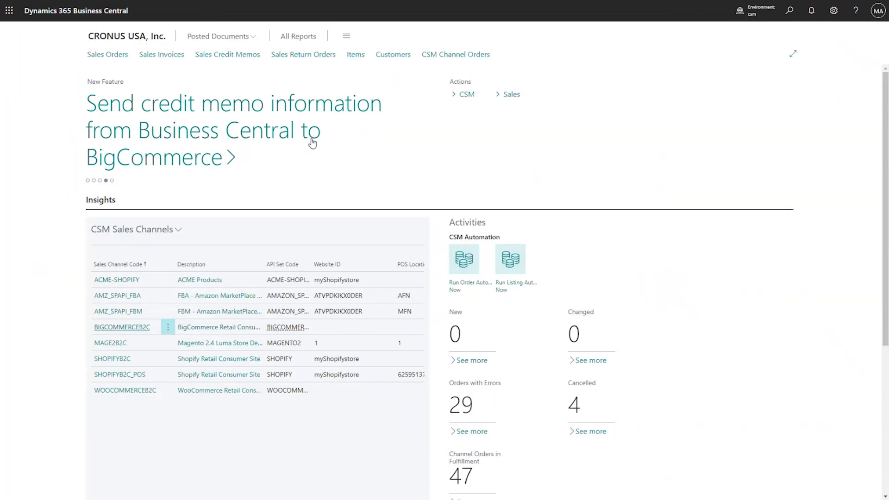
left_click(451, 55)
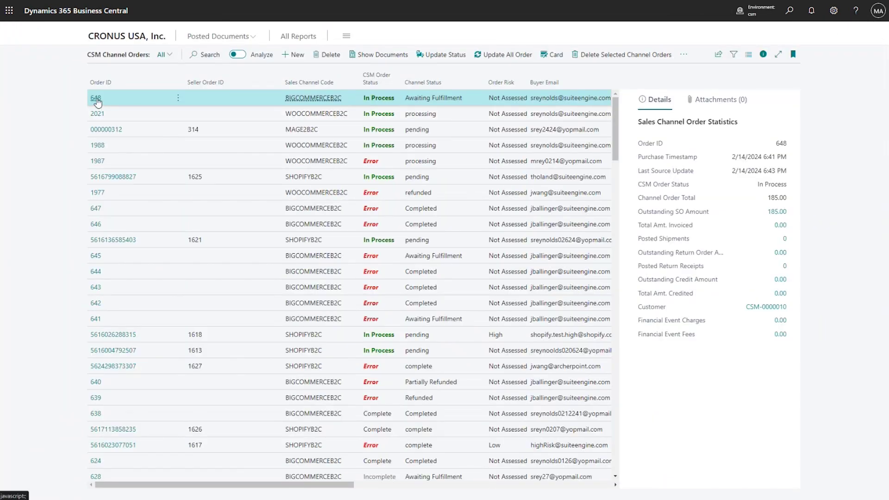
left_click(95, 98)
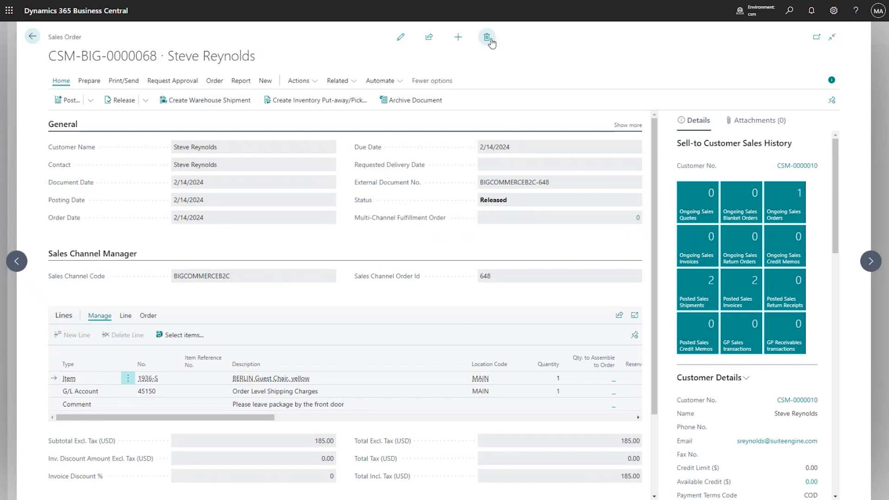
- Delete sales order CSM-BIG-0000068, update the status, and create new sales order CSM-BIG-0000069
left_click(487, 37)
left_click(497, 282)
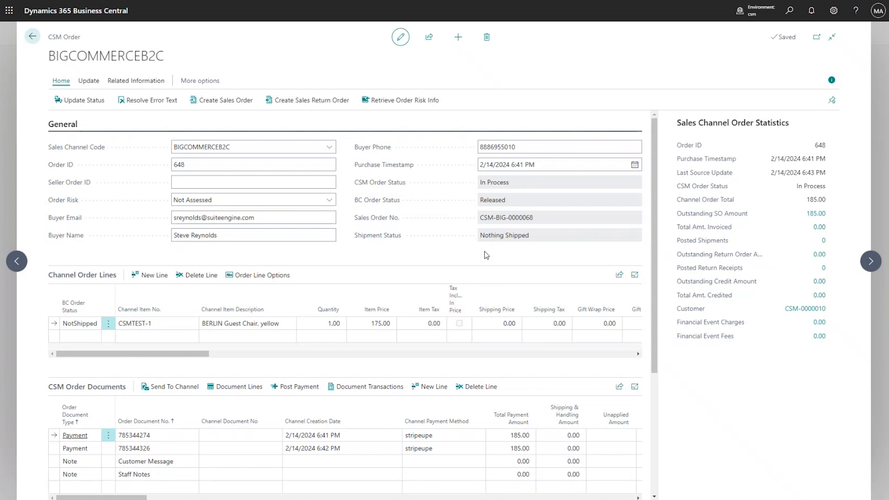
left_click(76, 100)
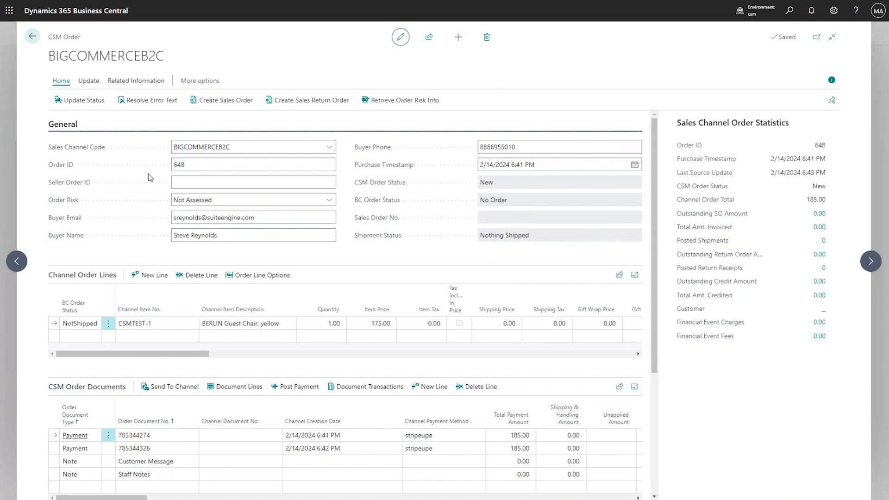
mouse_move(360, 199)
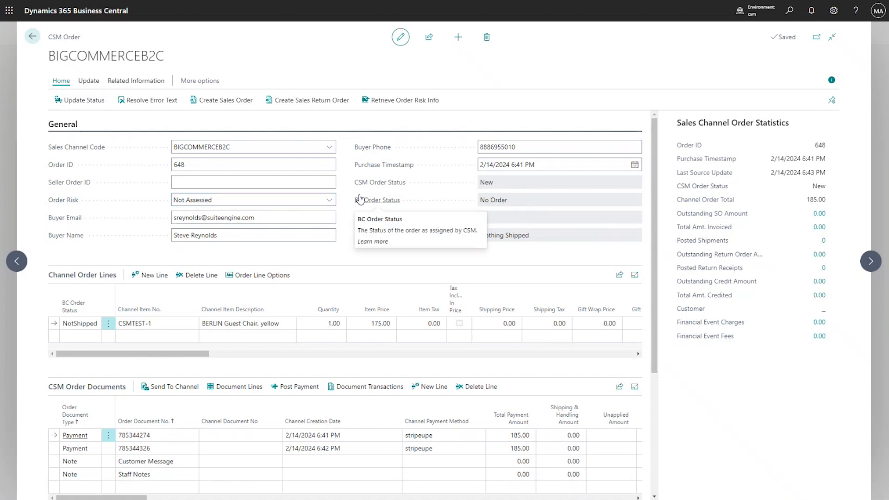
left_click(206, 105)
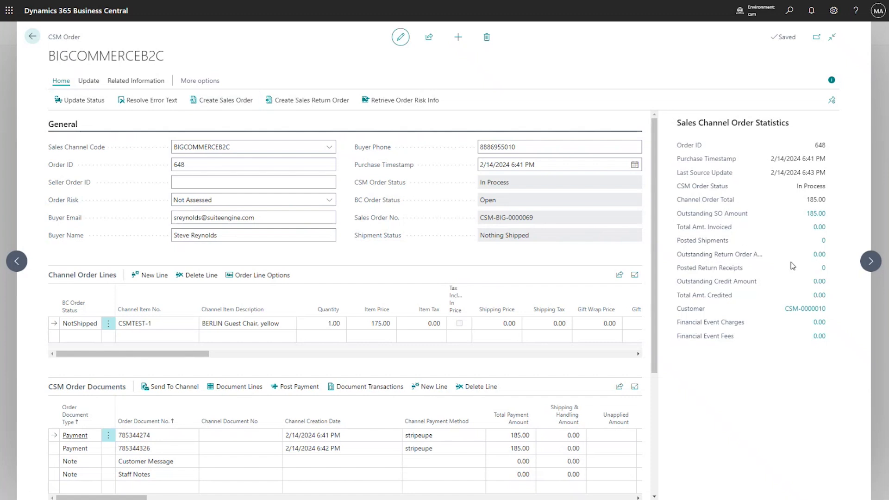
left_click(819, 215)
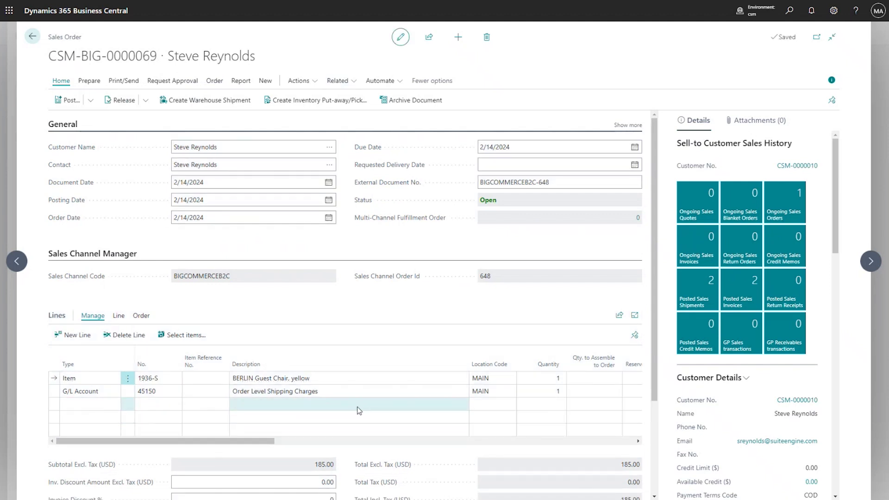
left_click(337, 81)
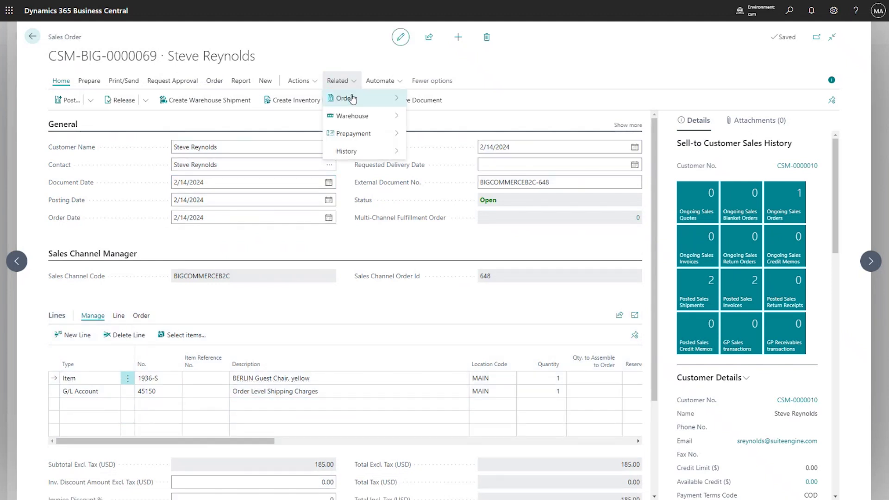
mouse_move(354, 99)
left_click(440, 169)
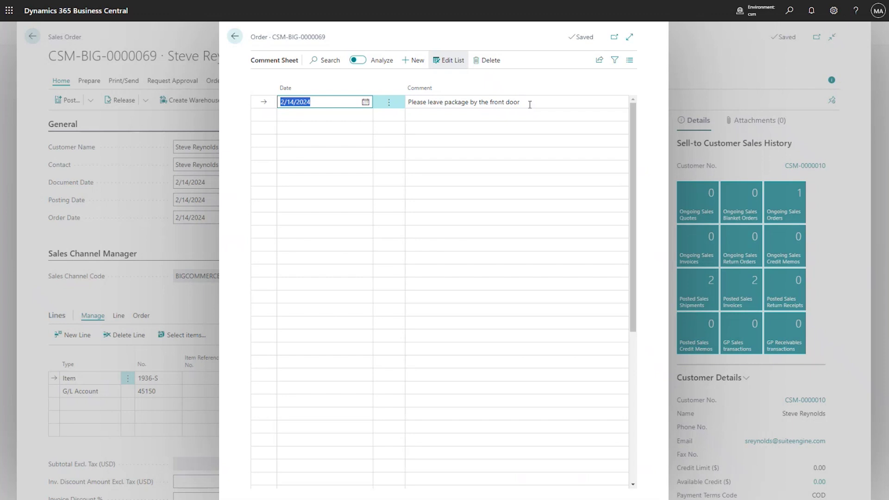
left_click(235, 36)
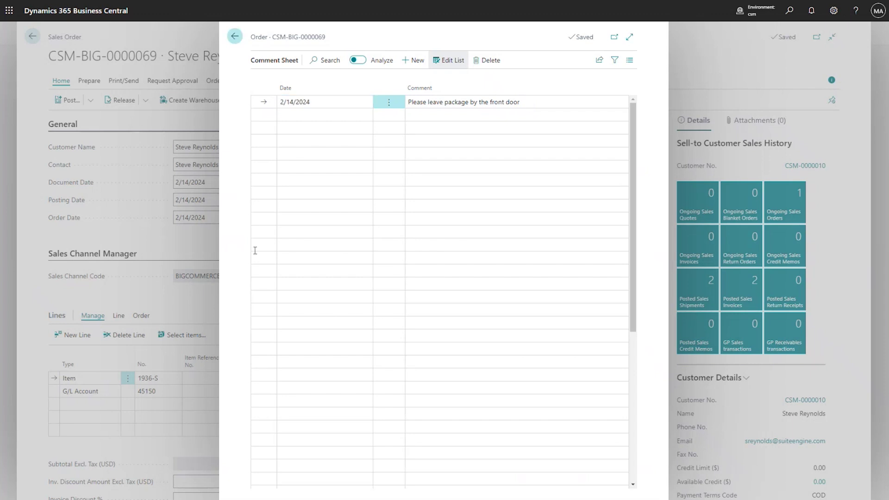
left_click(259, 276)
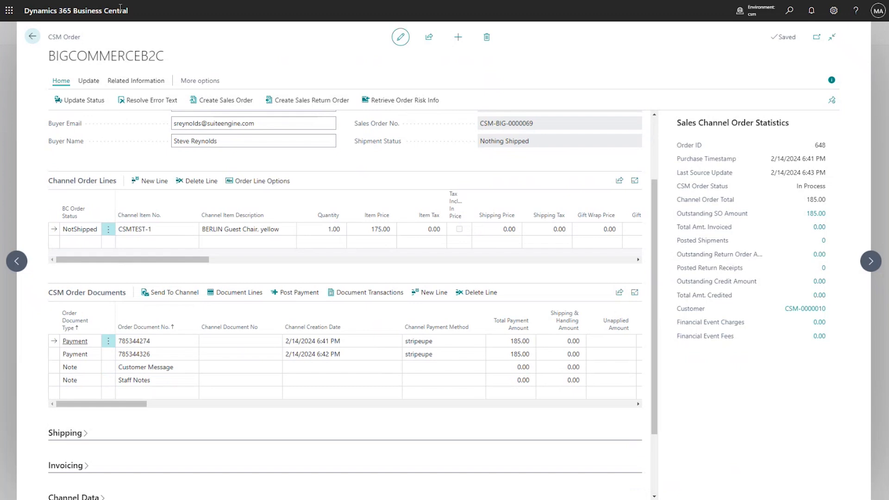
- Return to the Role Center and open WooCommerce channel order 2021 from CSM Channel Orders
left_click(31, 38)
left_click(92, 39)
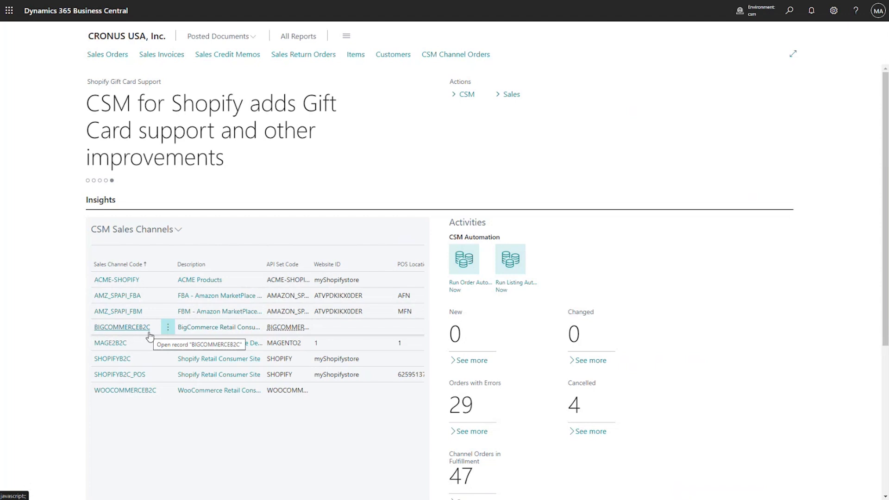
left_click(438, 57)
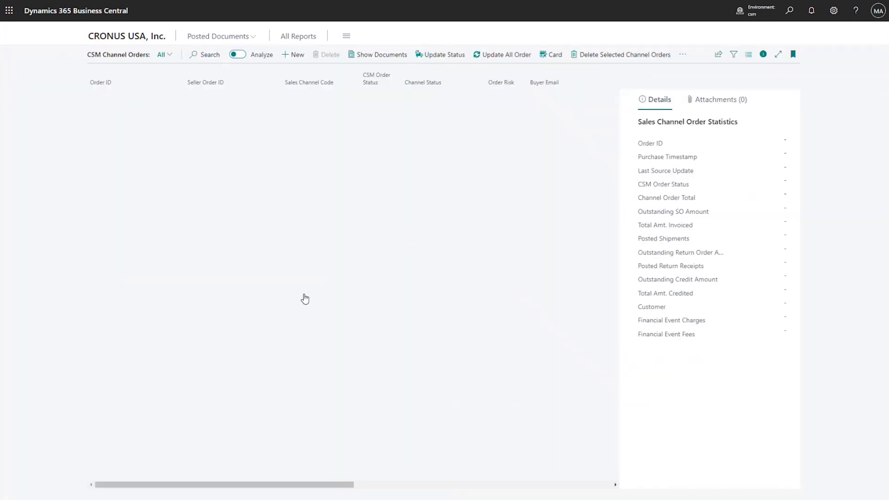
left_click(95, 98)
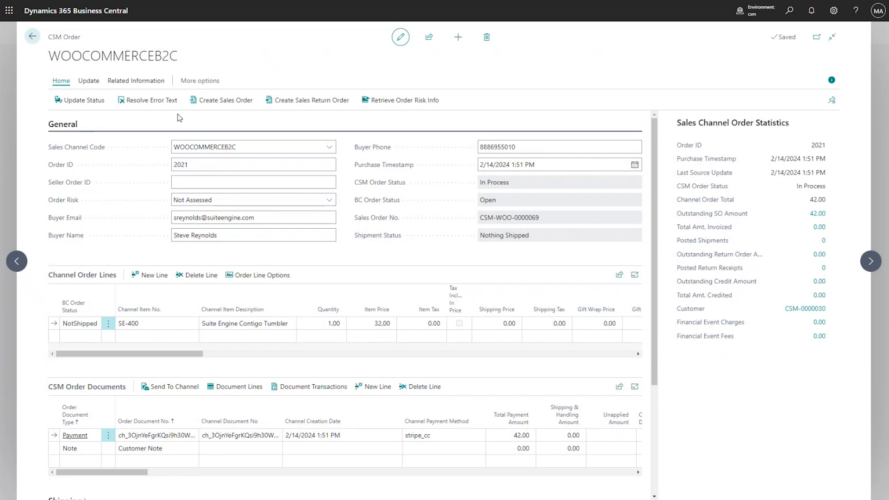
- Move from order 2021 to BigCommerce order 648, showing its Customer Message and Staff Notes documents
left_click(321, 179)
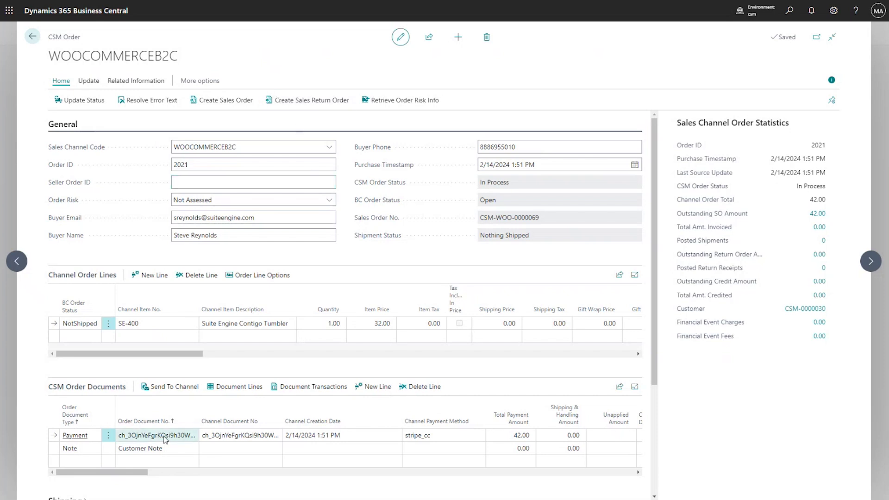
left_click(258, 264)
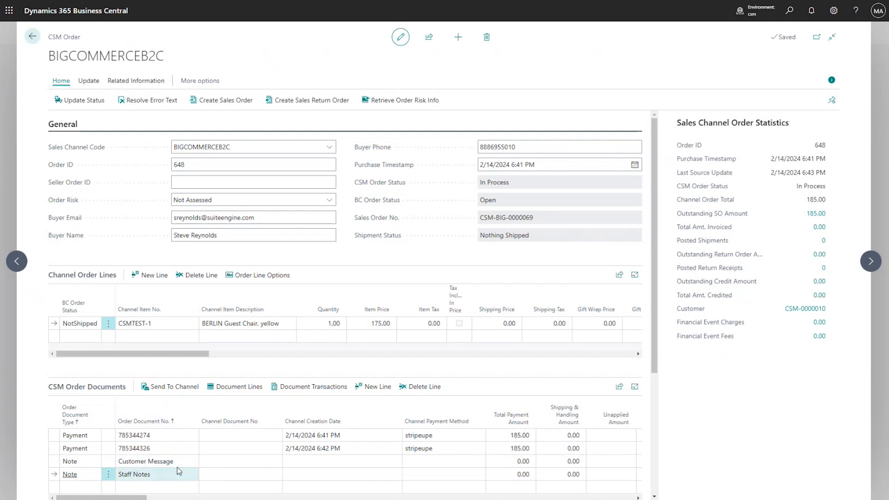
- Open the Order Notes Placement setup for the BIGCOMMERCEB2C sales channel
left_click(33, 36)
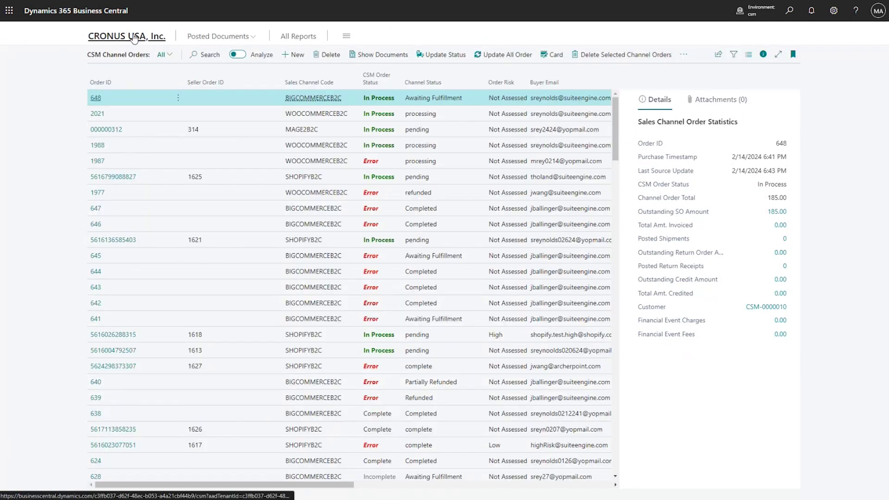
left_click(134, 38)
left_click(121, 329)
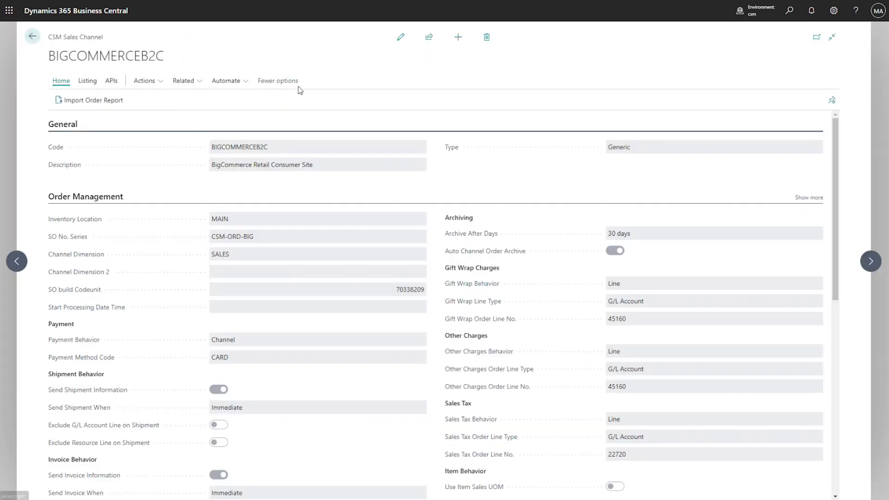
left_click(191, 82)
mouse_move(243, 135)
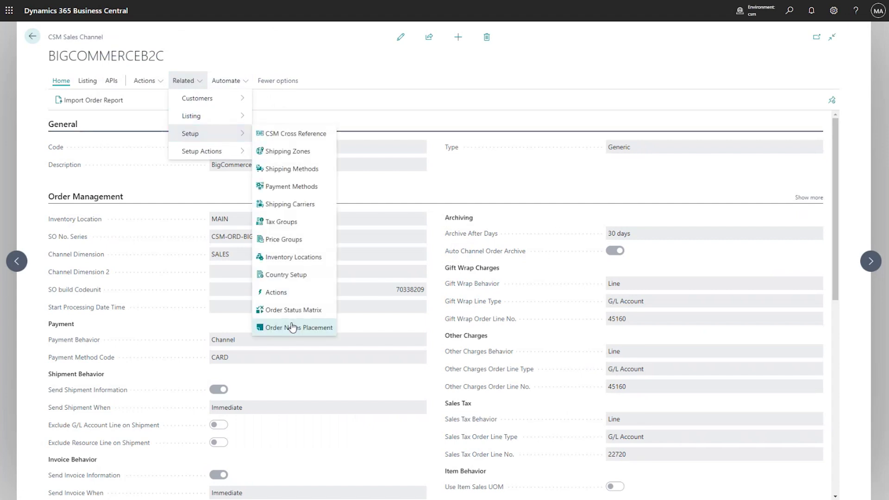
left_click(292, 328)
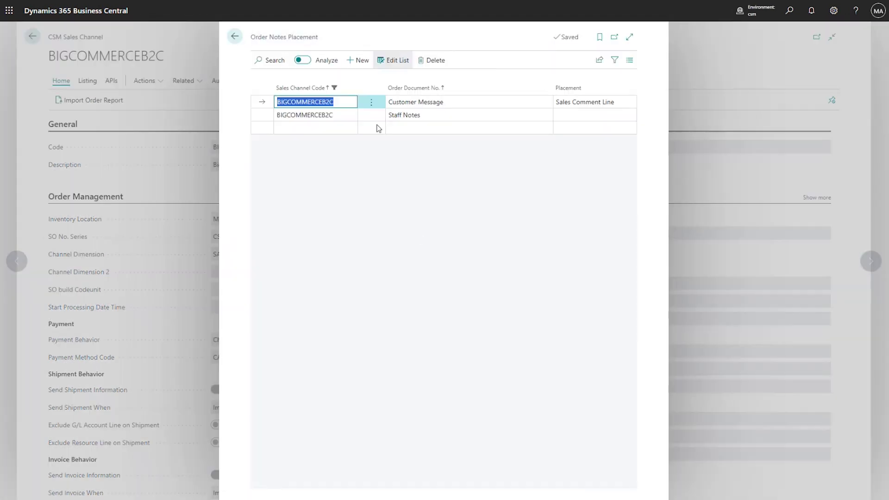
- Confirm Customer Message maps to Sales Comment Line and Staff Notes is unset, then close the channel card
left_click(465, 101)
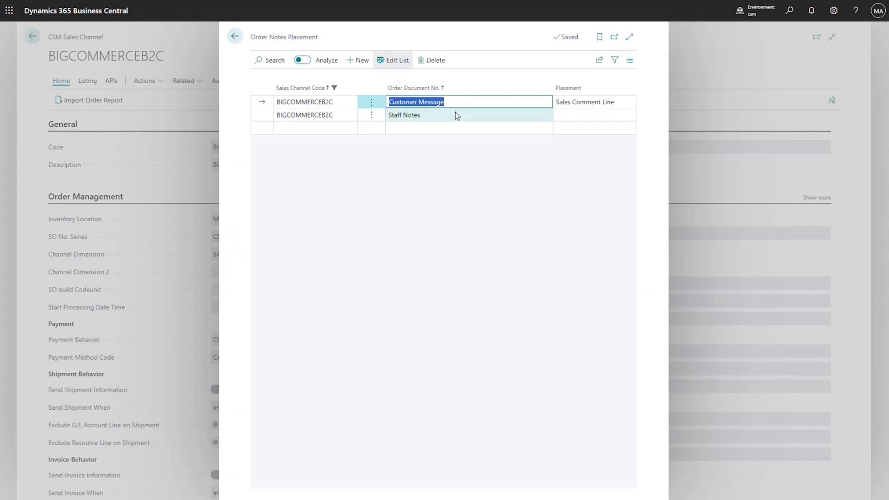
left_click(456, 112)
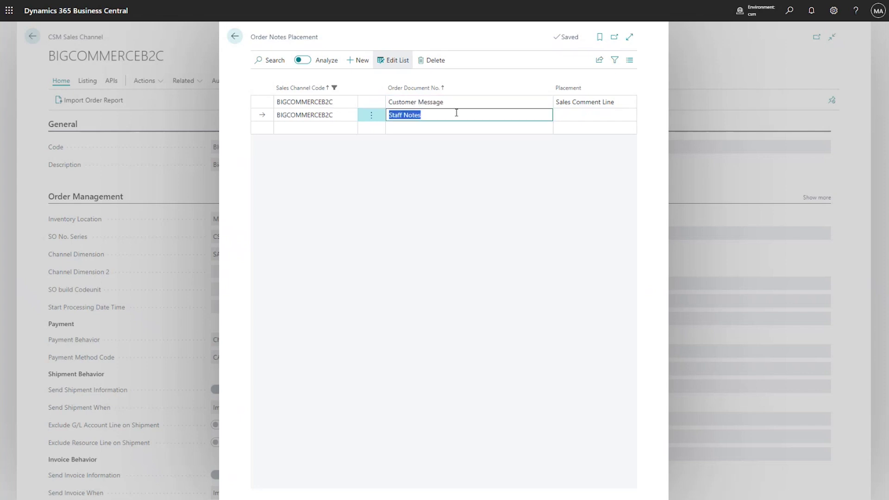
left_click(235, 37)
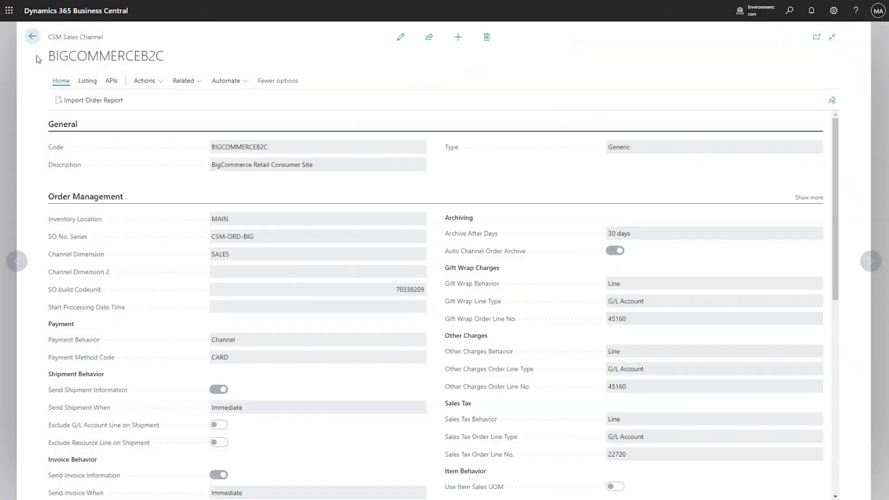
left_click(31, 42)
- Open order ID 648 from CSM Channel Orders; its order lines and documents appear empty
left_click(473, 56)
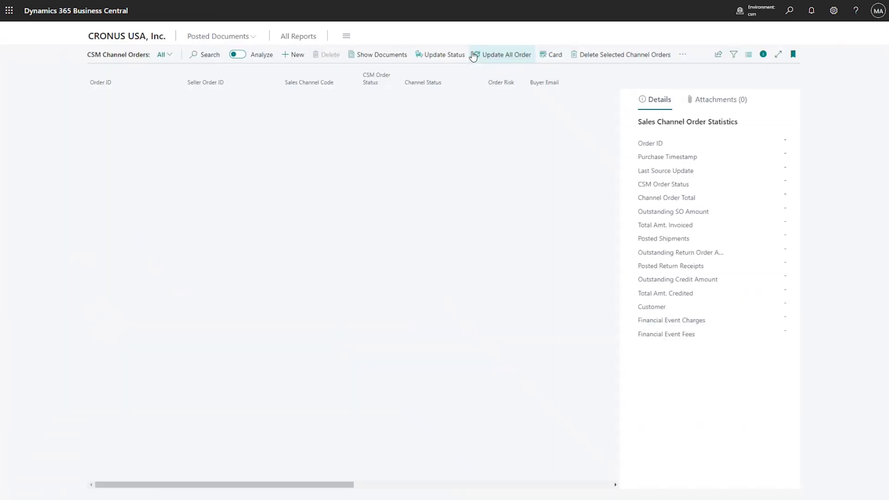
left_click(284, 351)
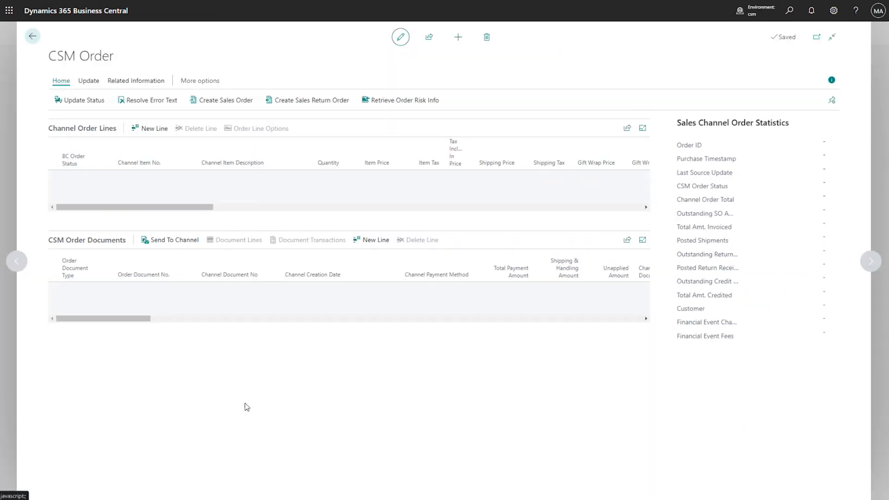